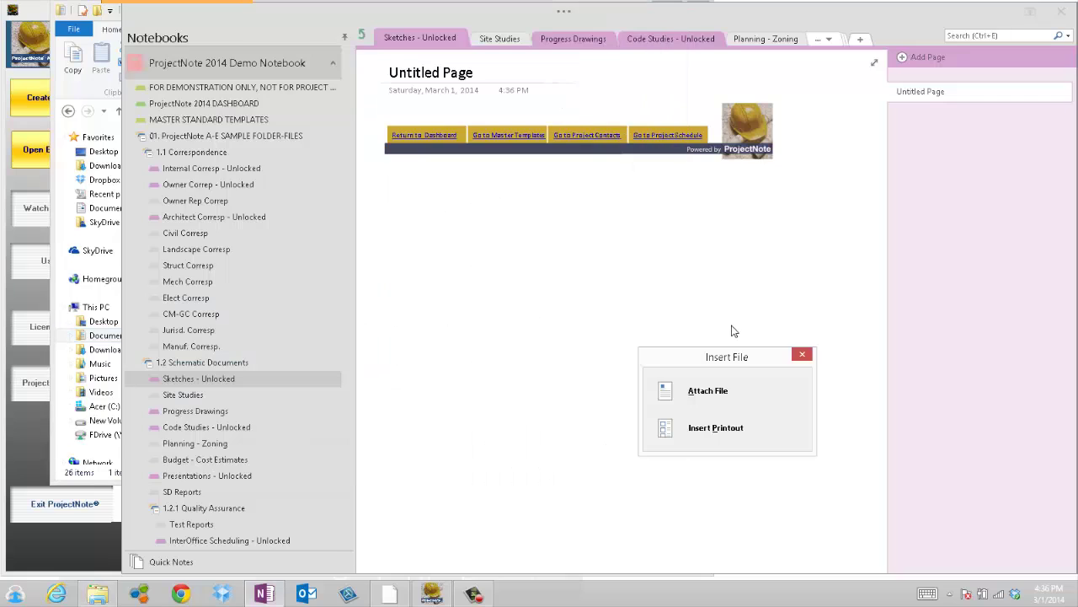
- Insert the Chain Link Details PDF as a printout on the untitled Sketches page and rotate the printout right 90°
click(714, 431)
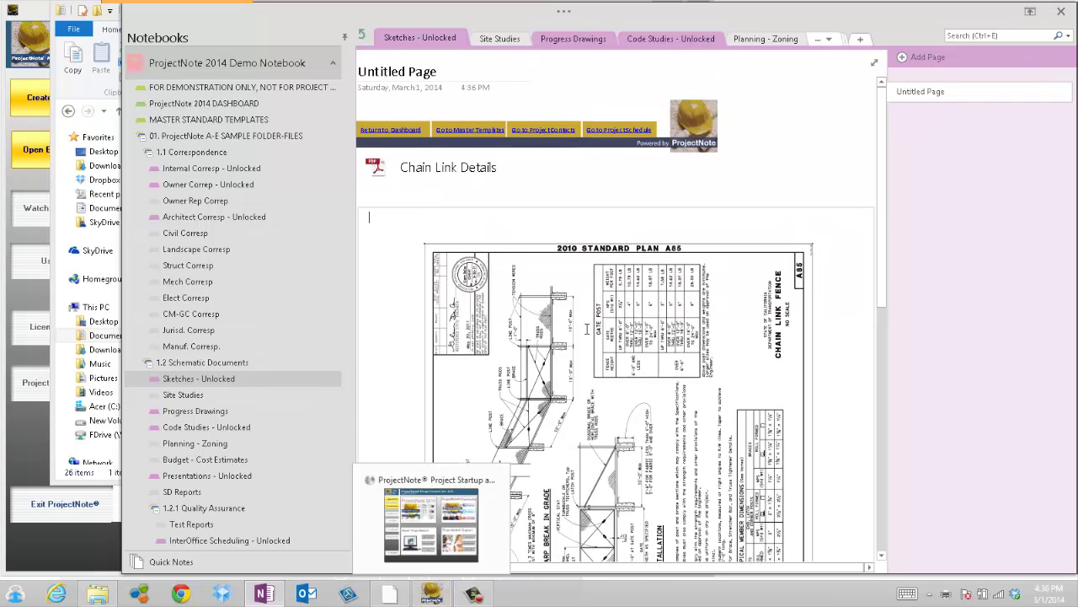
right_click(500, 215)
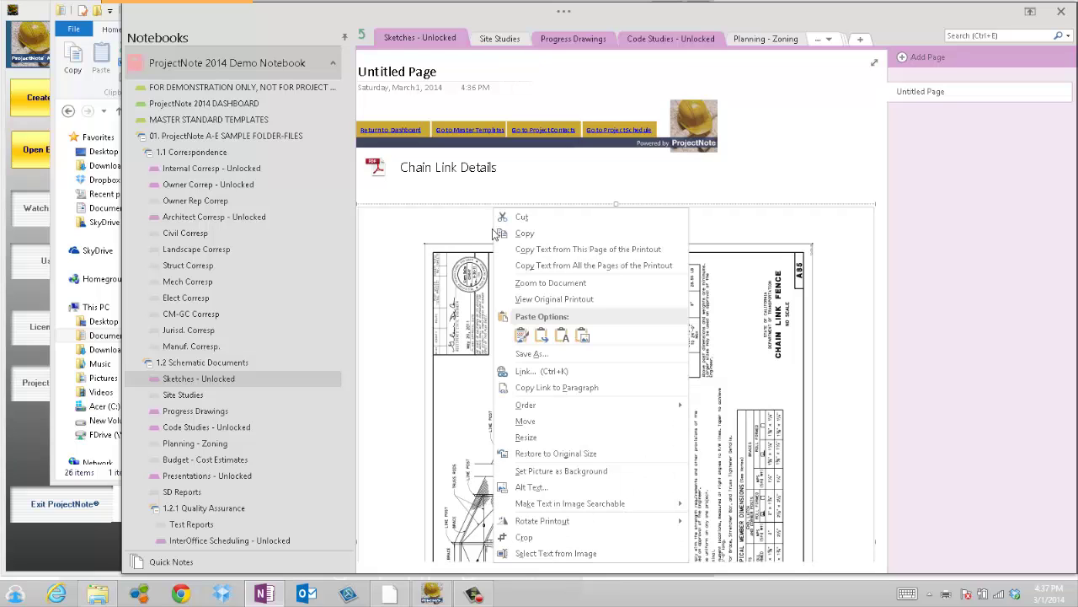
mouse_move(531, 525)
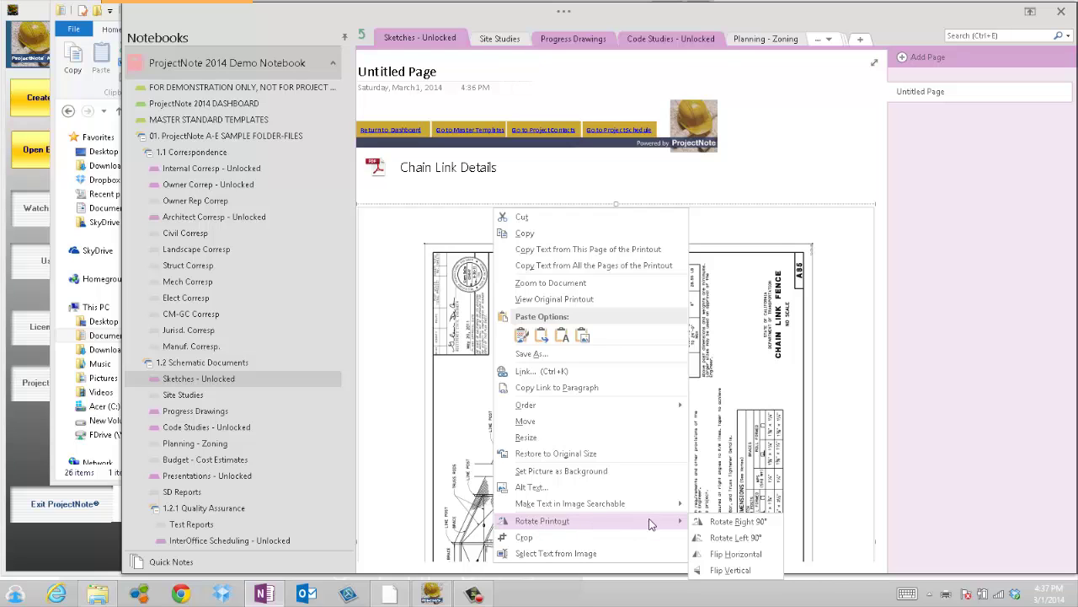
click(704, 524)
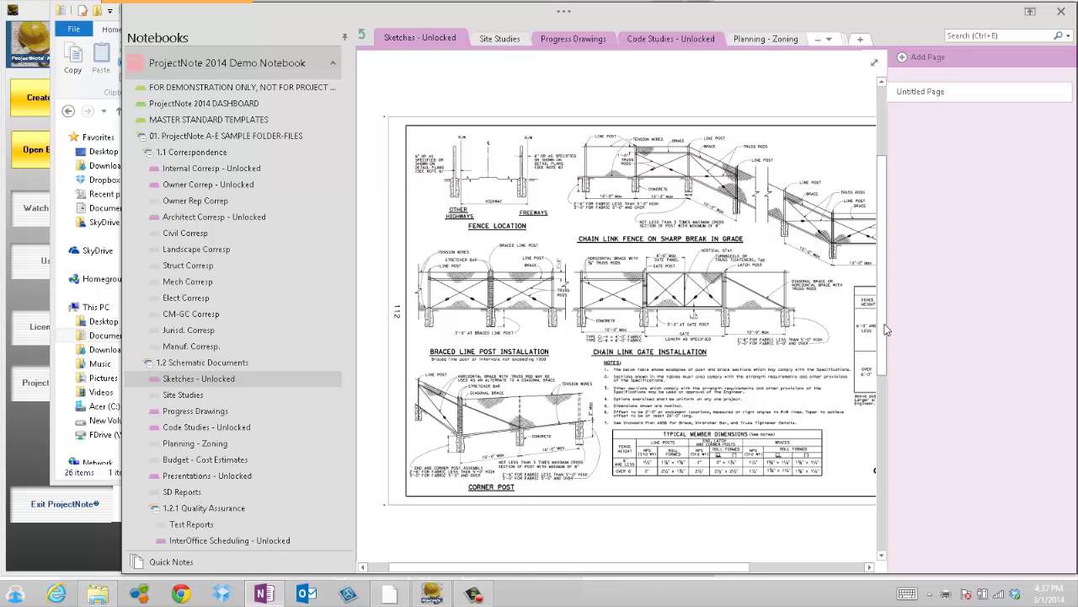
- Title the untitled page in the Sketches section "Chain Link Details"
scroll(874, 211, up, 3)
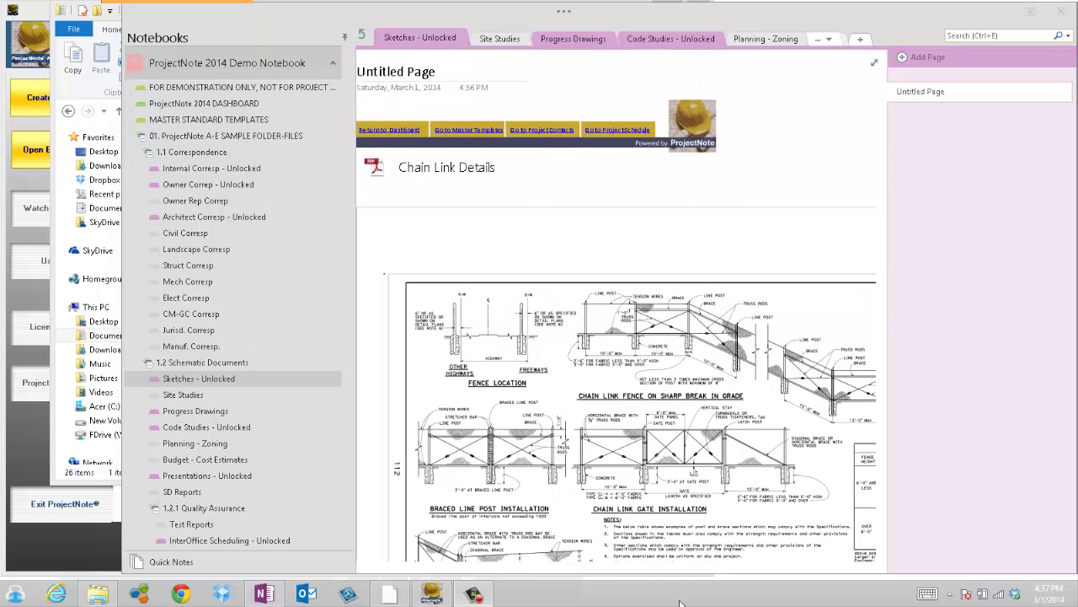
click(477, 85)
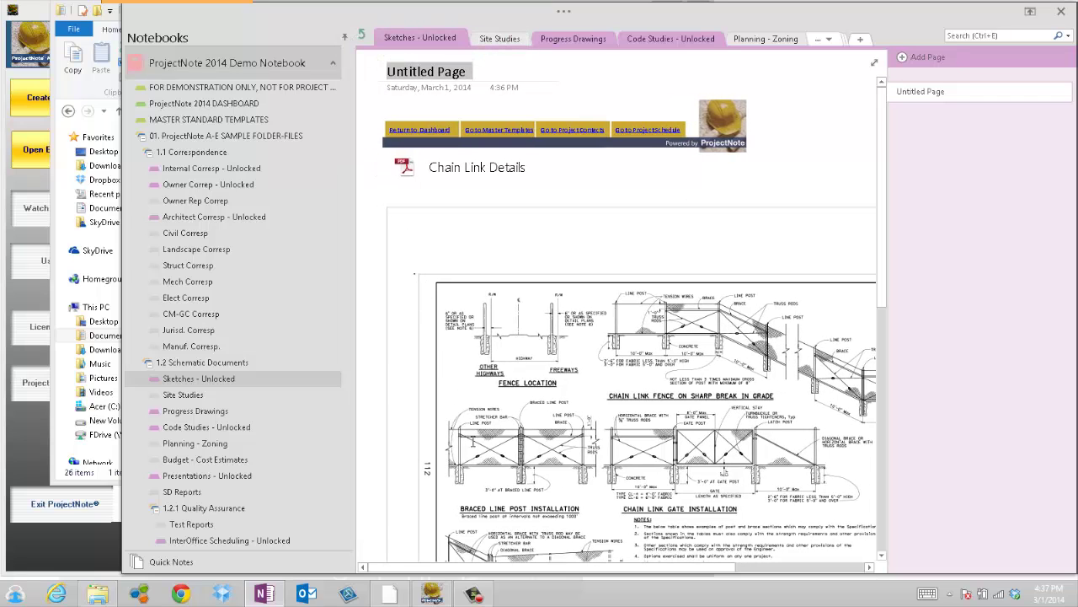
text(Chain )
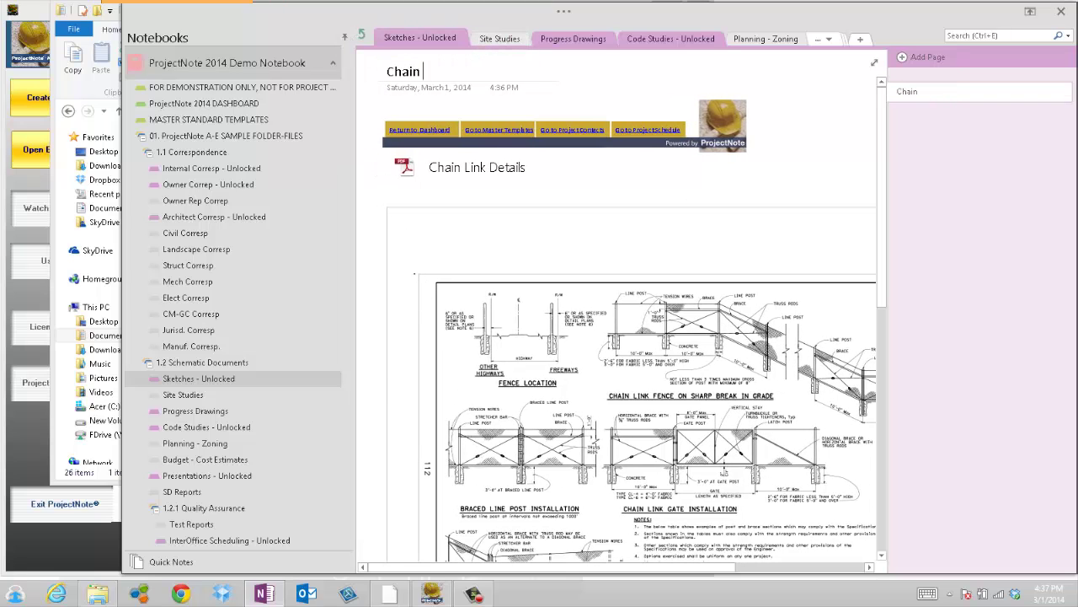
text(Link Details)
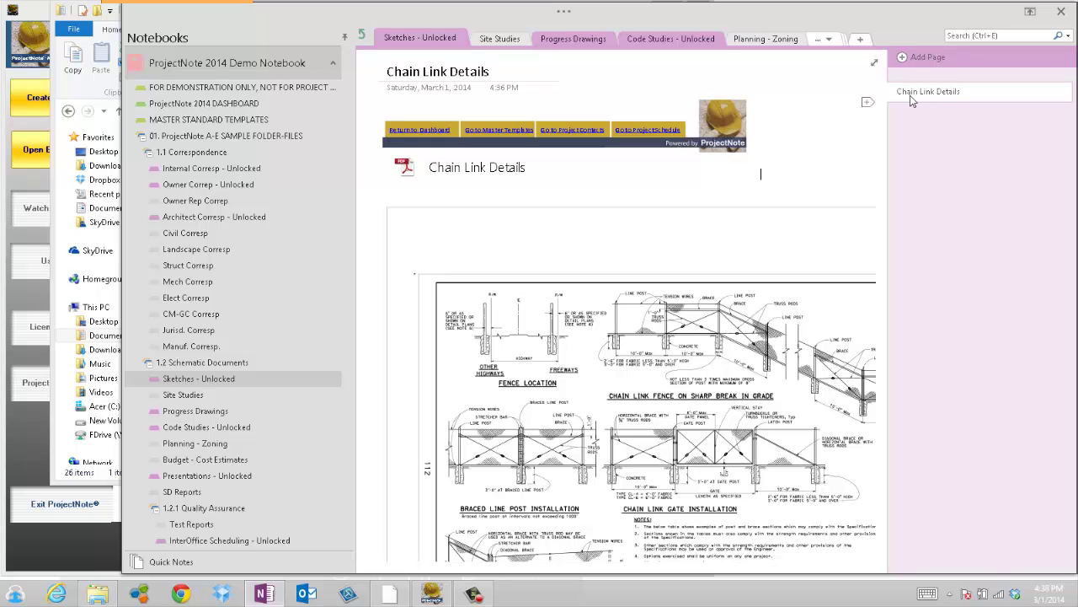
- Open the attached Chain Link Details PDF from the page to view the original, and close it again
click(473, 595)
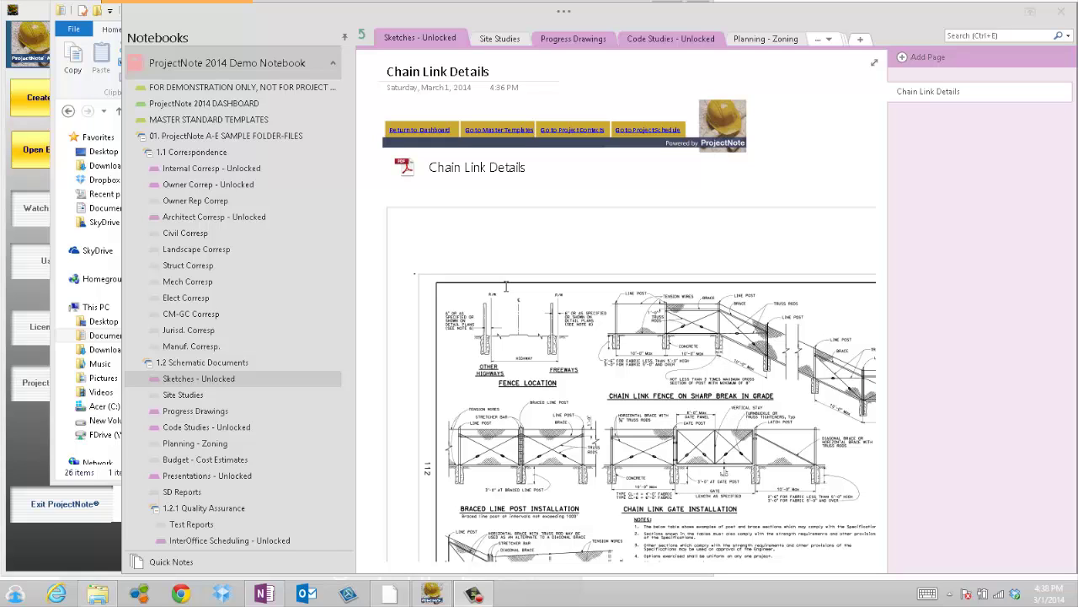
click(450, 178)
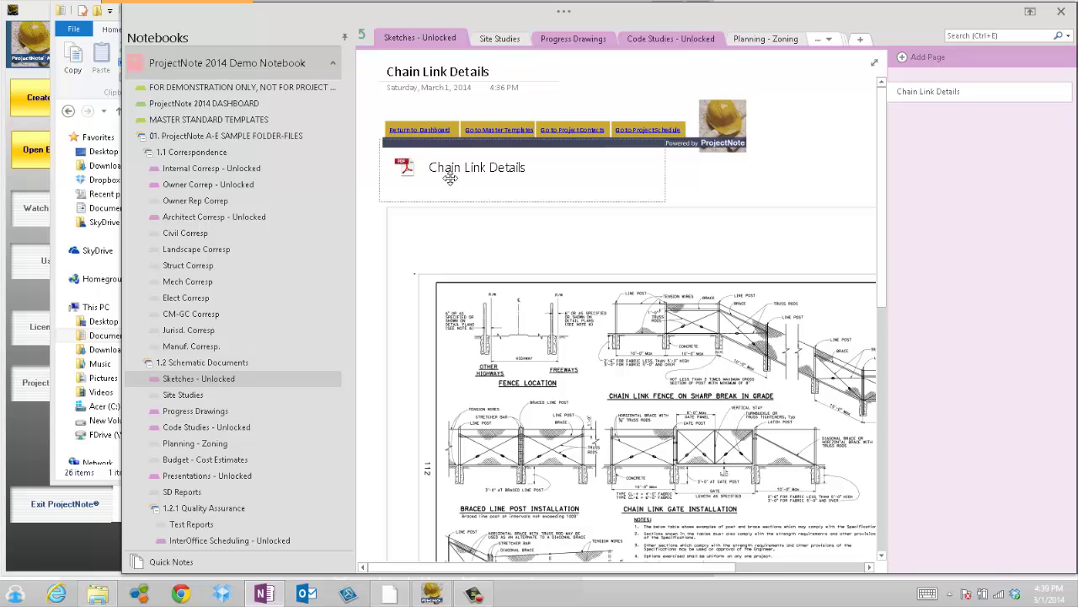
right_click(450, 178)
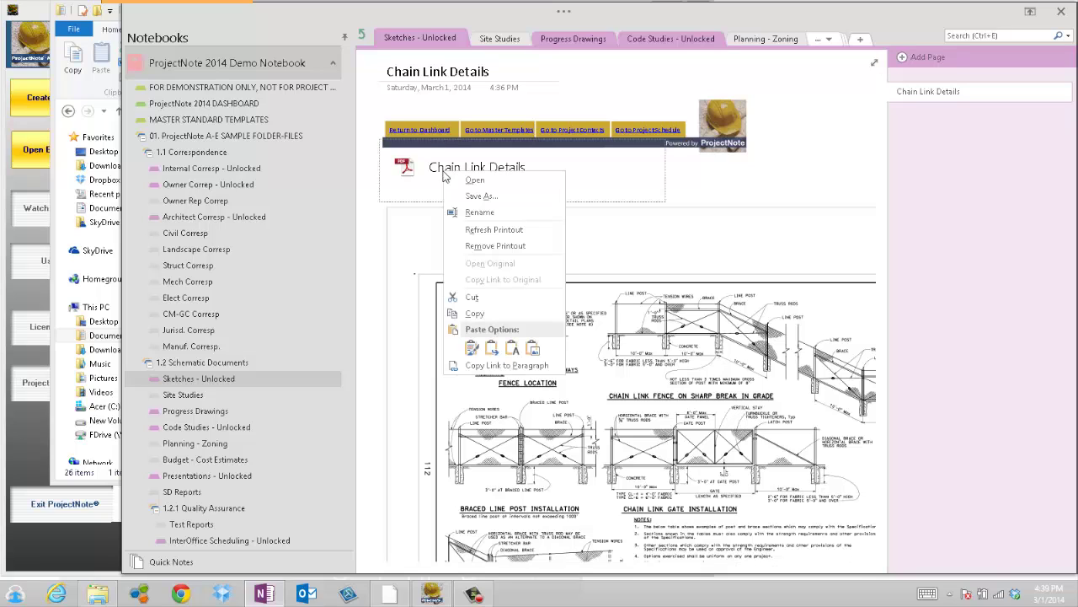
click(477, 182)
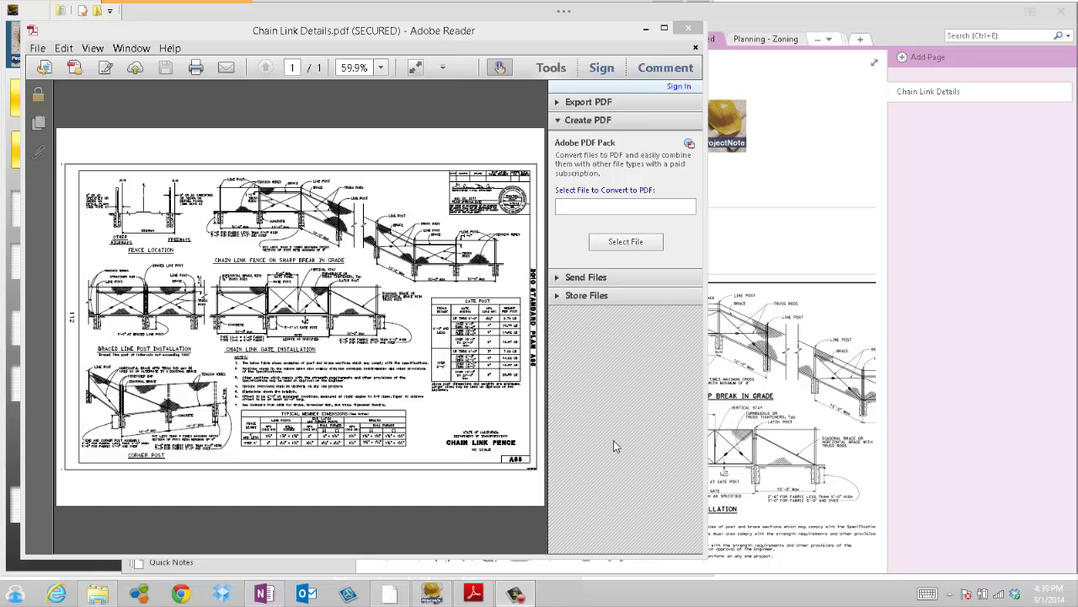
click(687, 30)
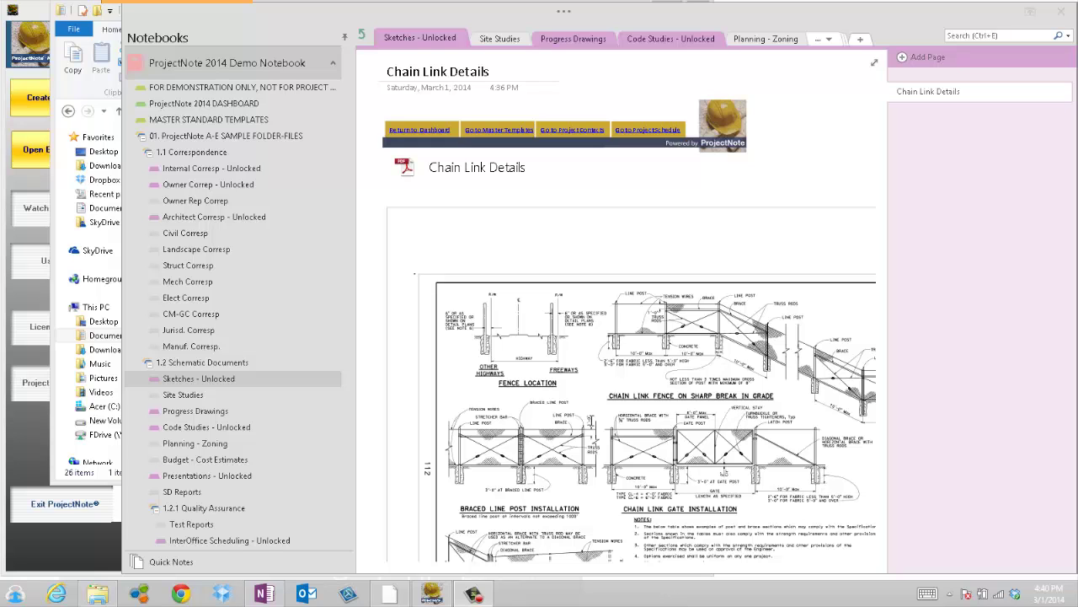
- Return to the project dashboard and follow the Schematic Design page's link to the Sketches section
click(438, 133)
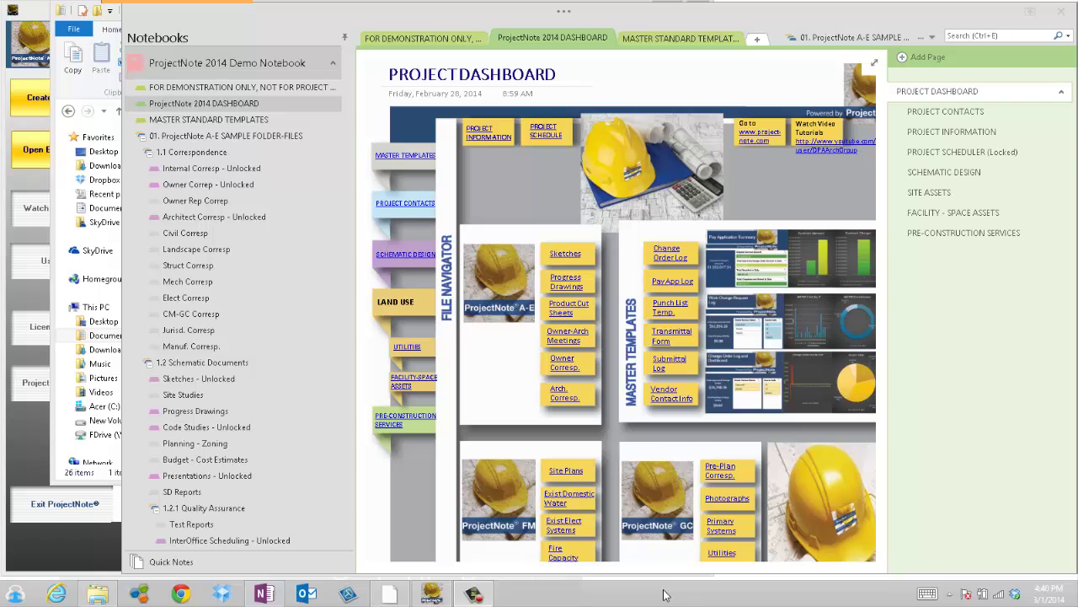
click(405, 260)
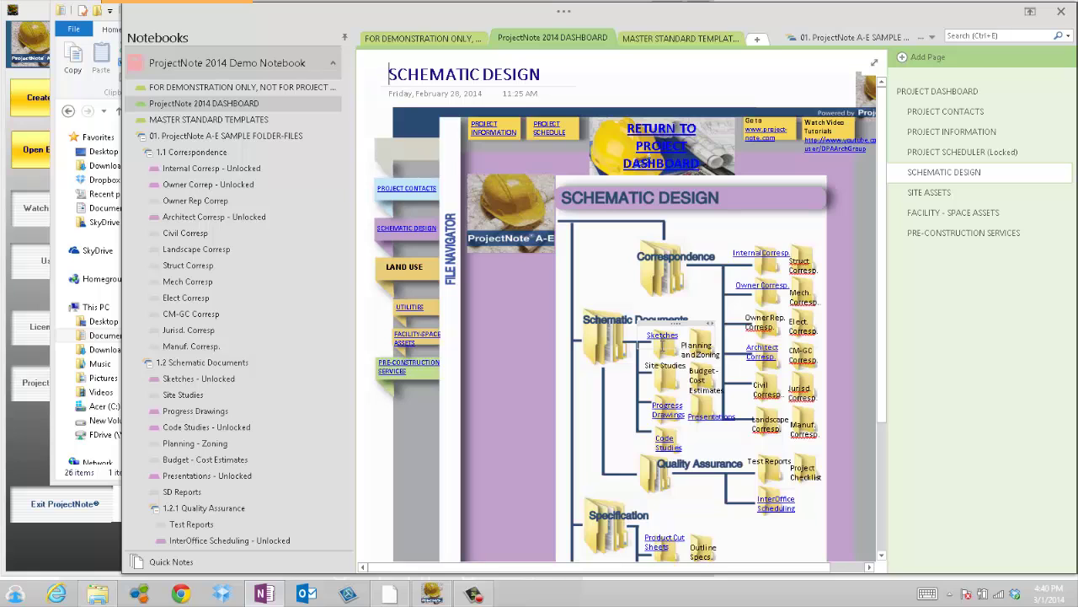
click(662, 337)
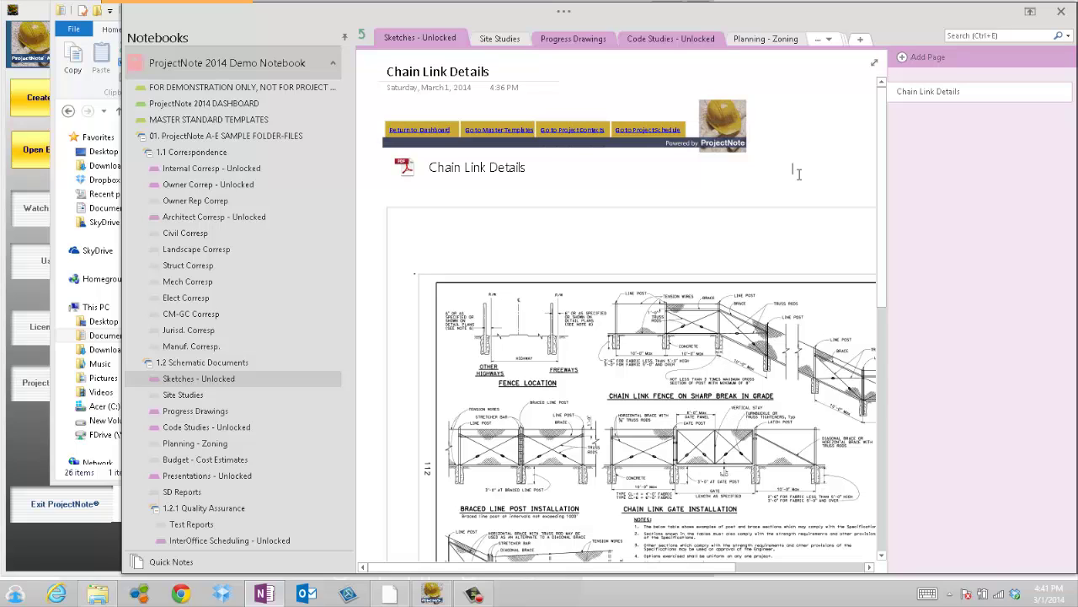
- Go back through the dashboard to the Schematic Design page, and view the Site Studies and Sketches sections from the notebook list
click(443, 132)
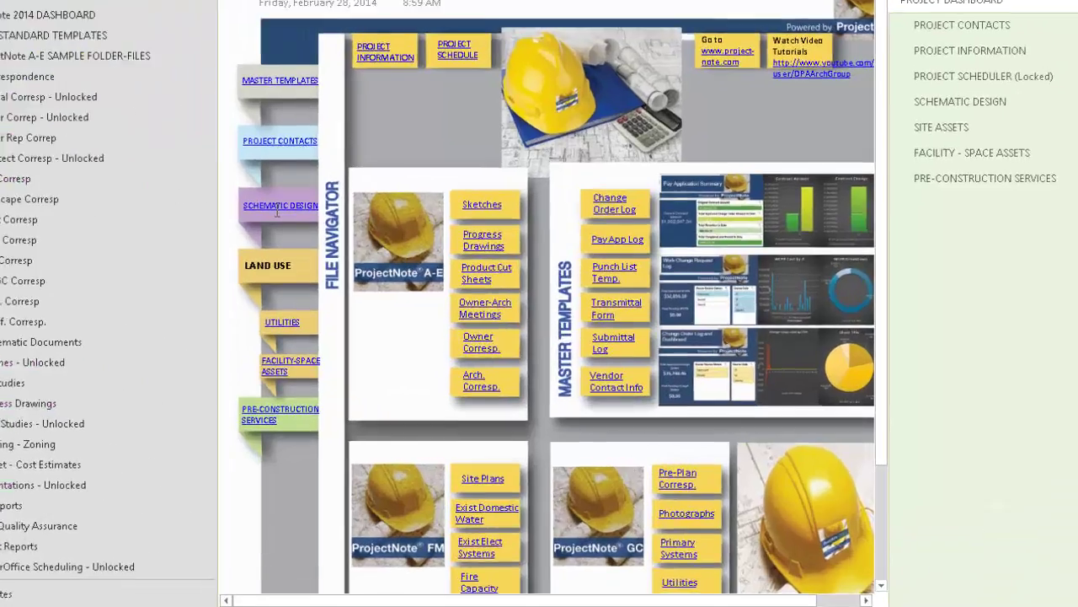
click(402, 257)
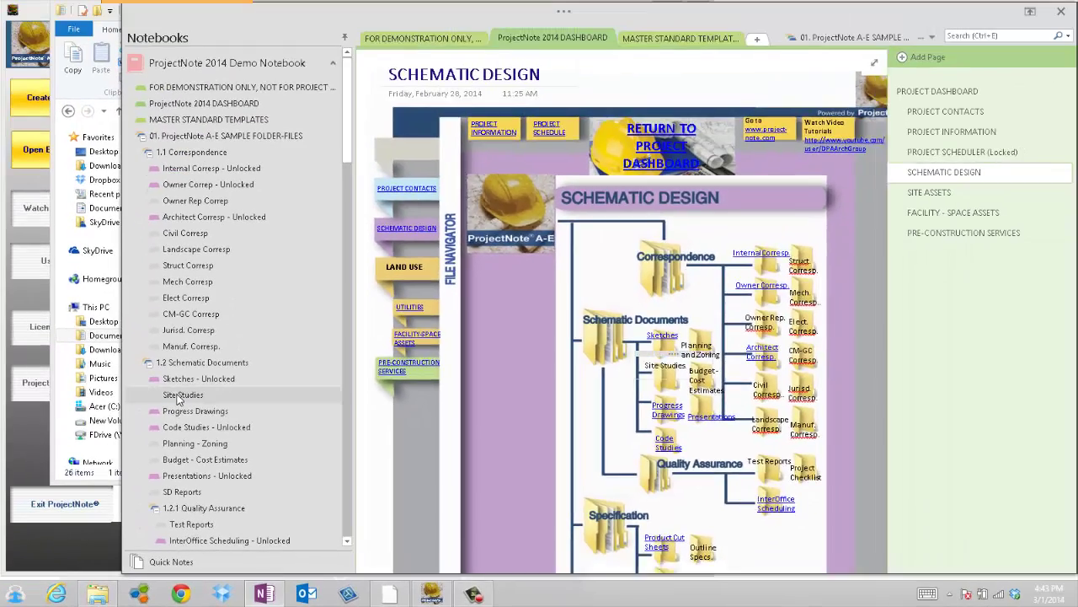
click(105, 216)
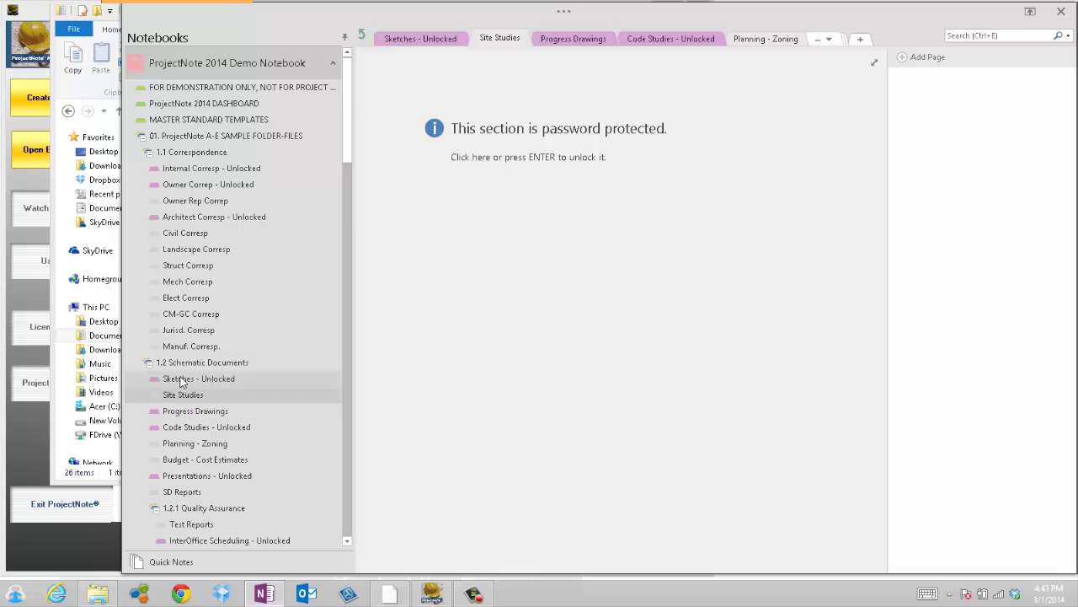
click(180, 381)
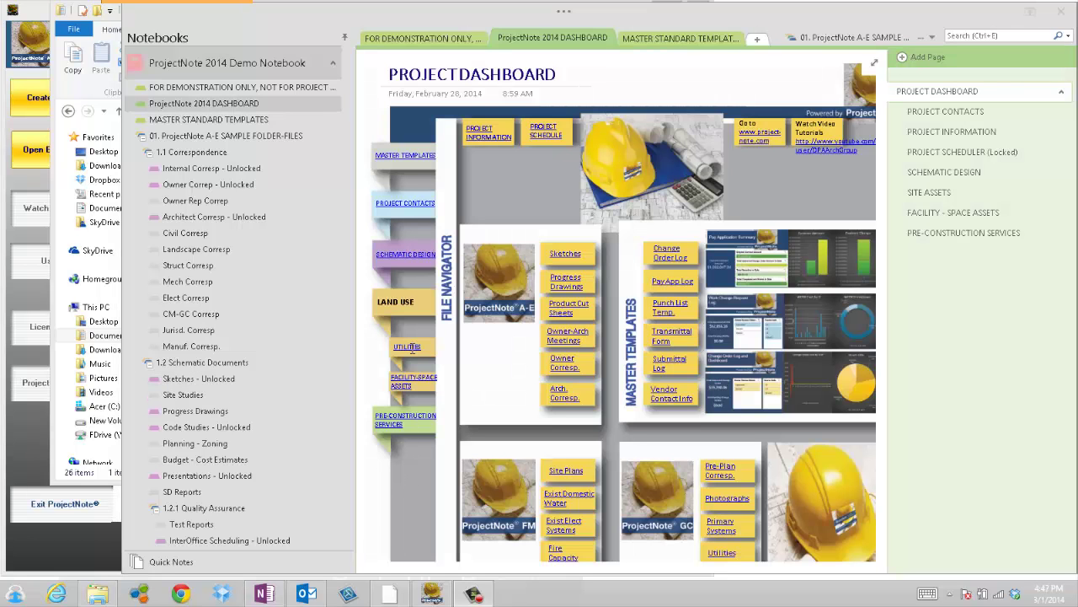
- Open the Owner Corresp. section from the dashboard's Schematic Design page and add a new page to it
click(407, 256)
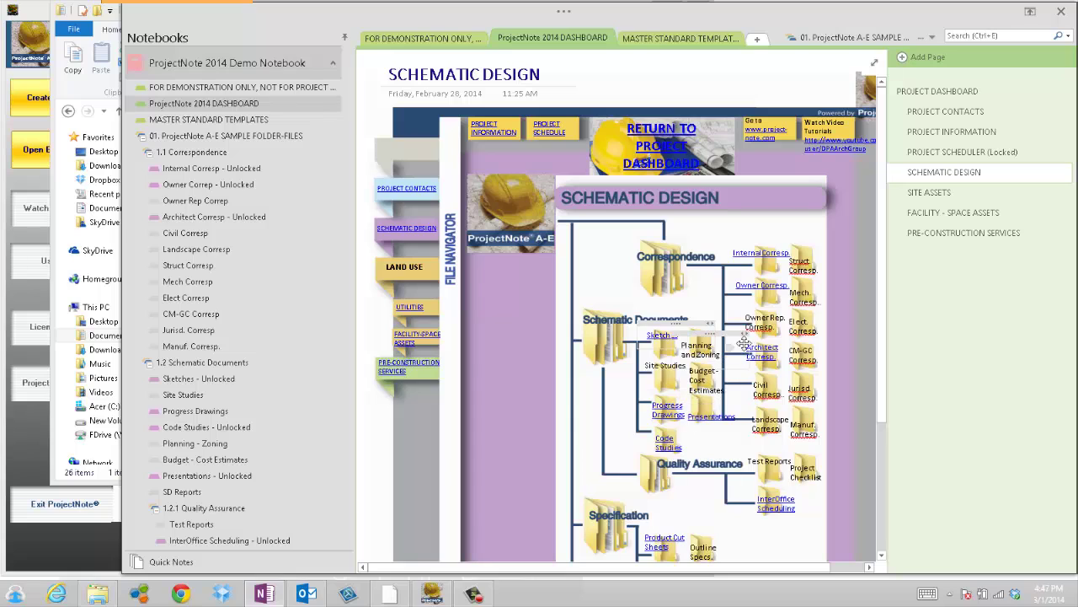
click(768, 289)
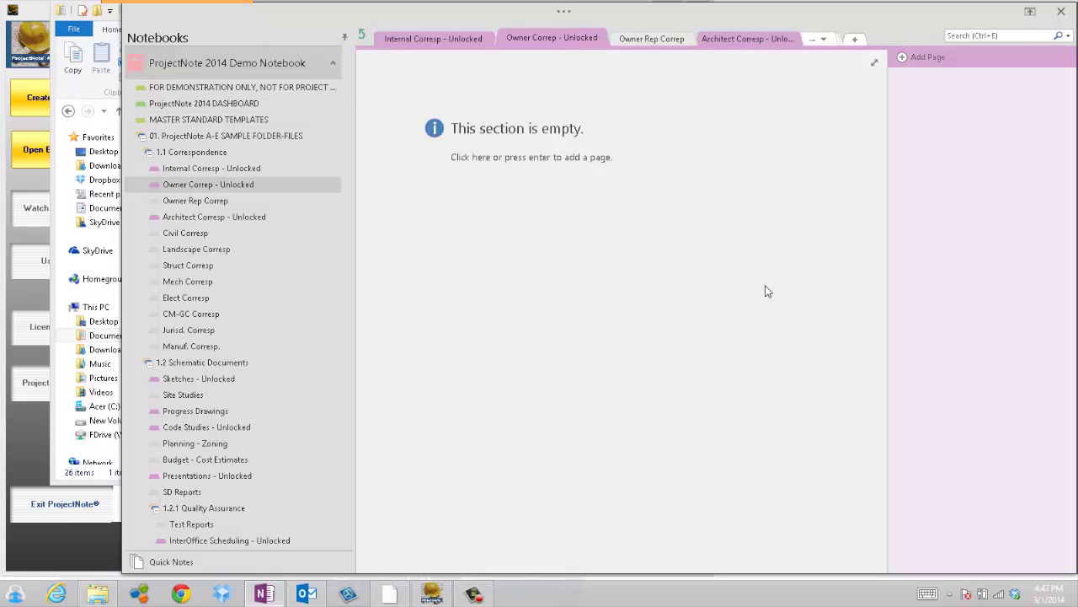
click(914, 59)
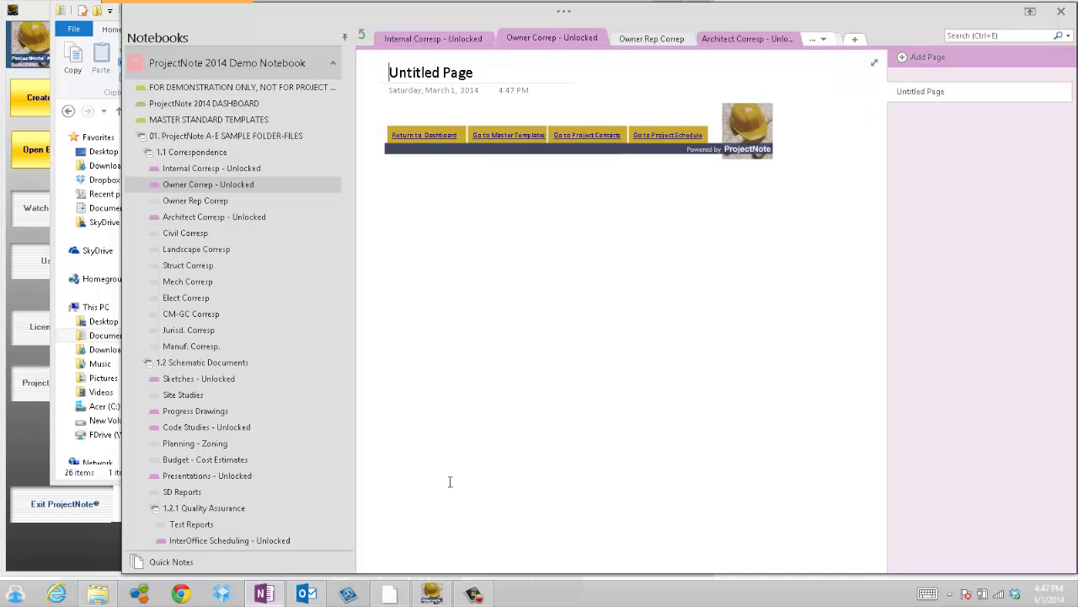
- Switch to Outlook, find the "Foyer relief" email in the inbox, and insert it as a printout on the new Owner Correspondence page
click(306, 595)
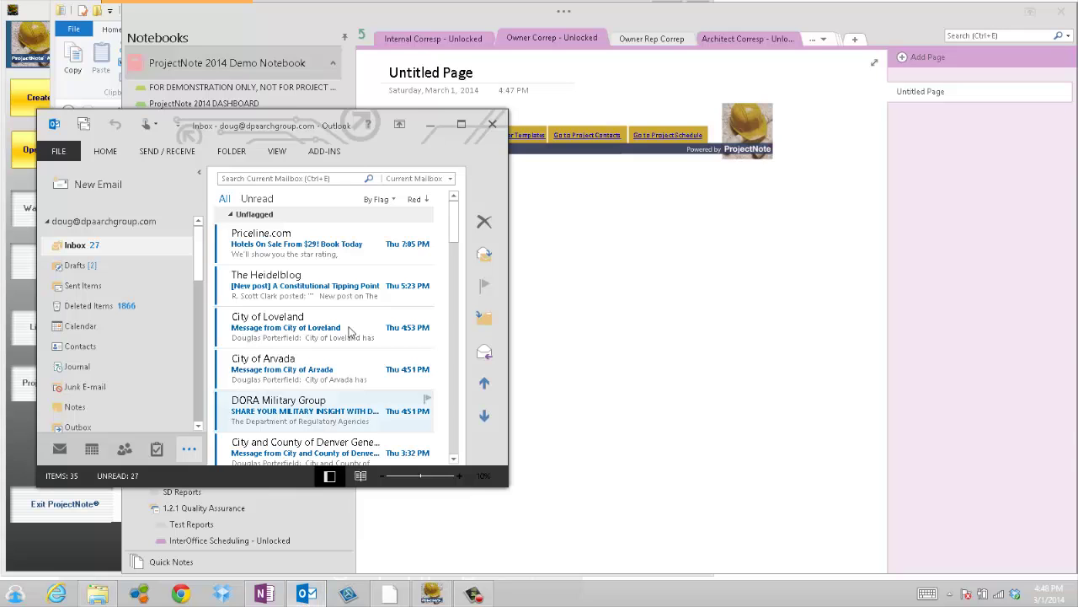
scroll(350, 331, down, 5)
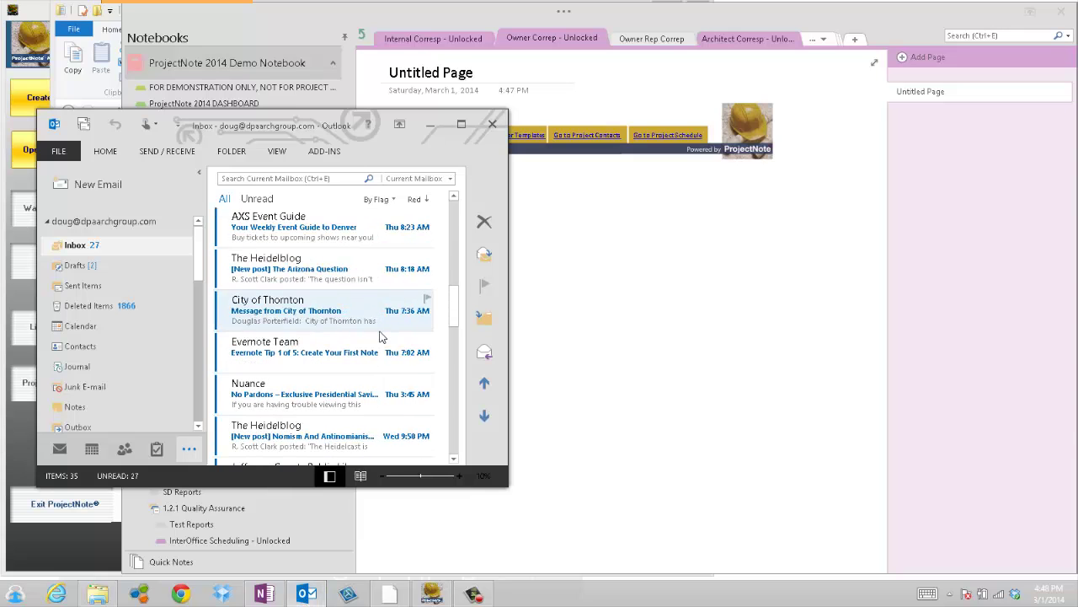
scroll(380, 337, down, 10)
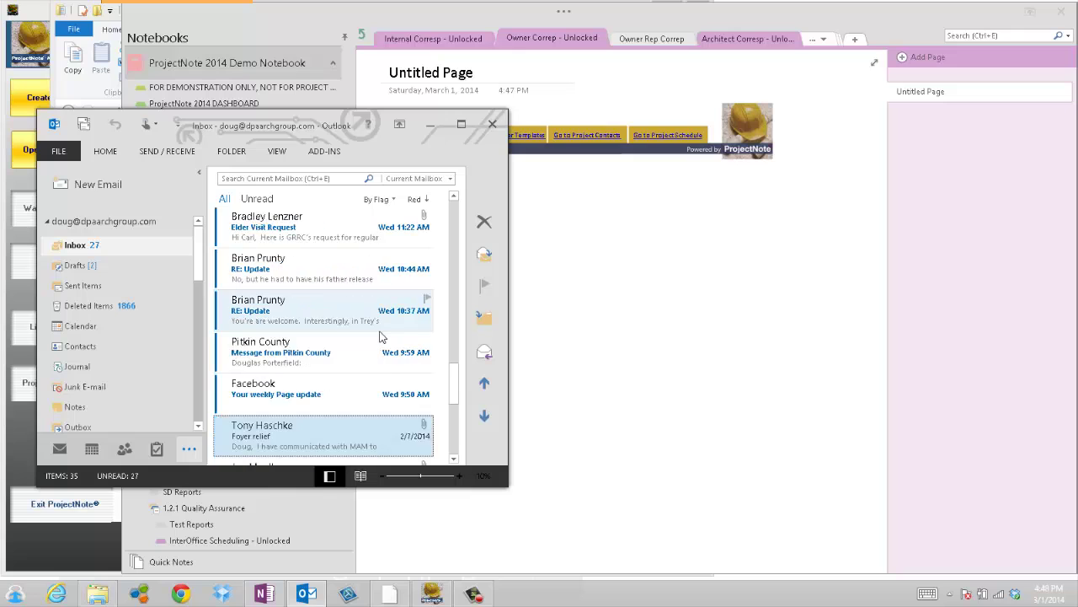
scroll(379, 337, down, 4)
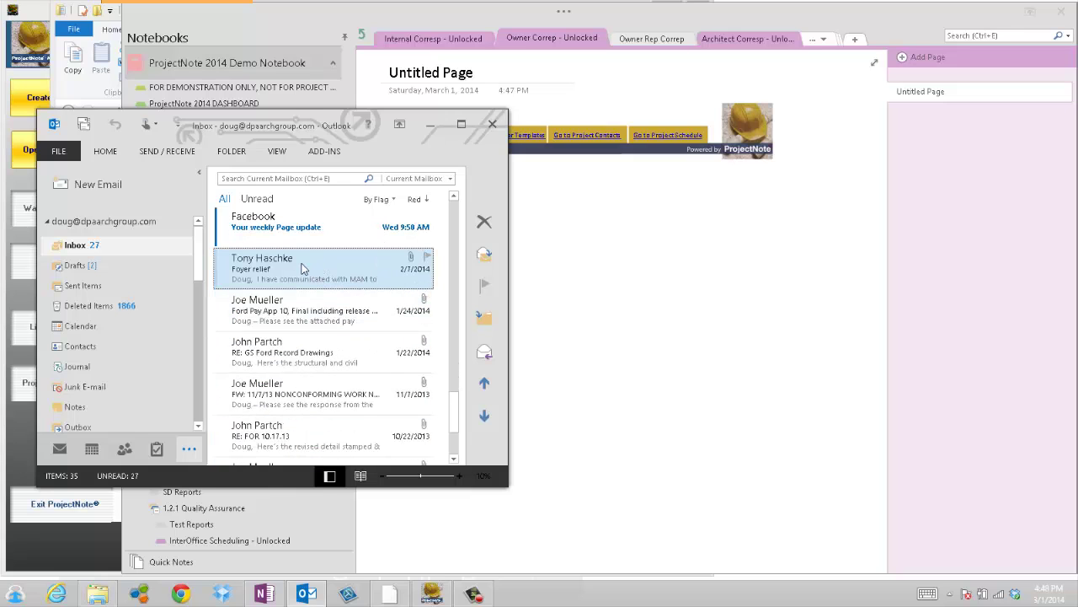
drag(303, 268, 568, 287)
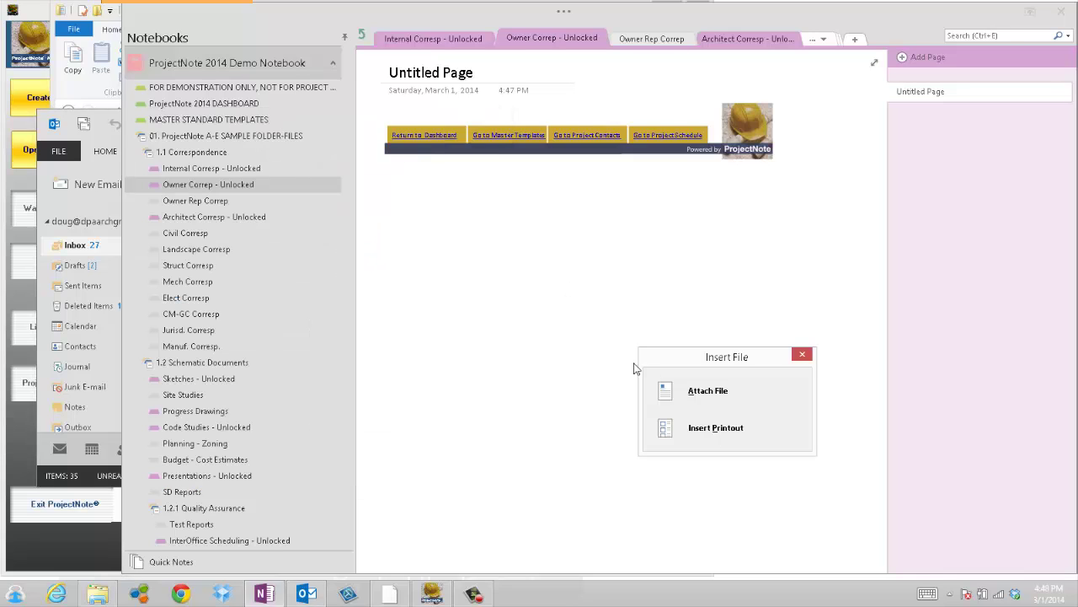
click(703, 440)
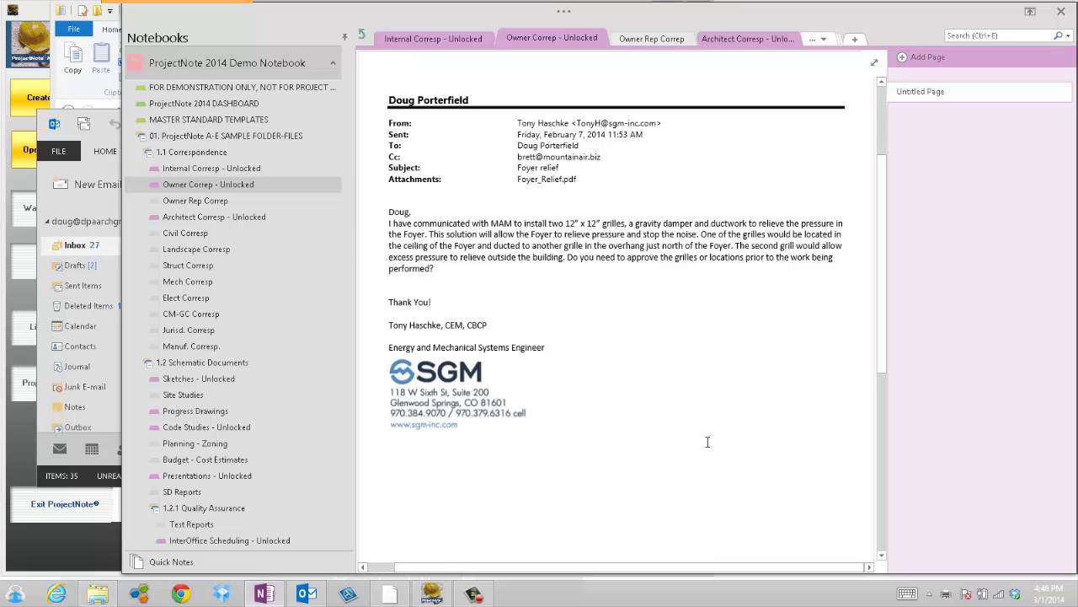
- Replace the placeholder title of the Owner Correspondence page holding the Foyer relief printout with "3/1/14 Email"
scroll(706, 442, up, 3)
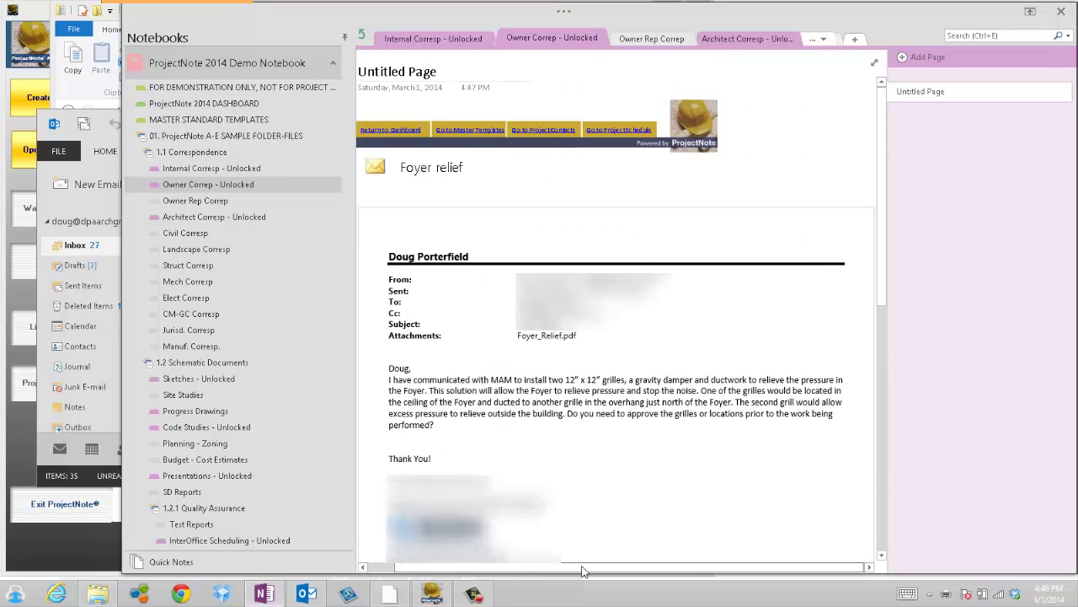
drag(548, 577, 521, 581)
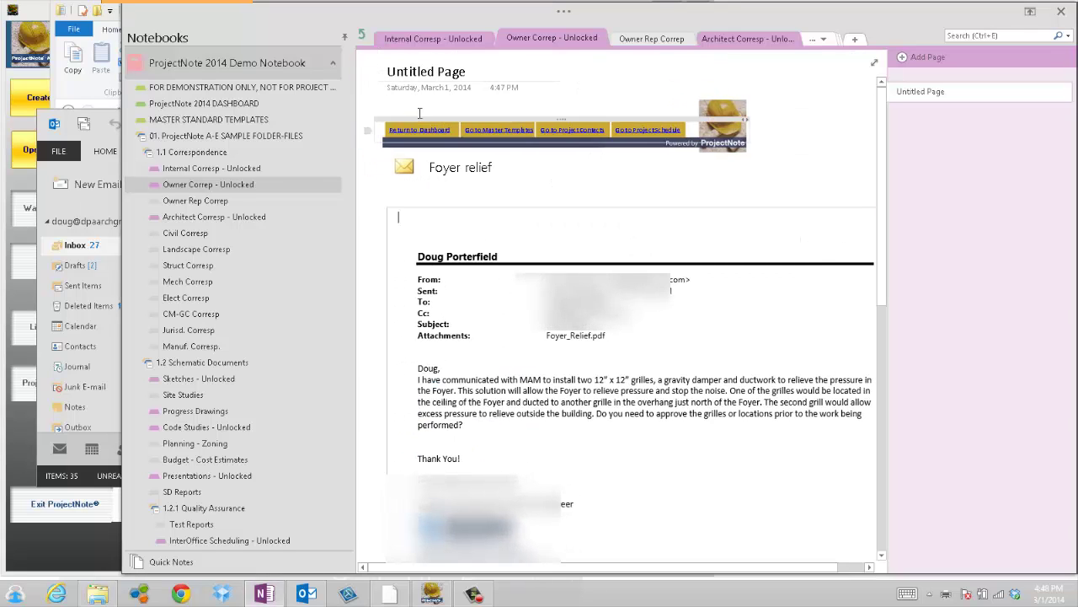
drag(479, 75, 386, 72)
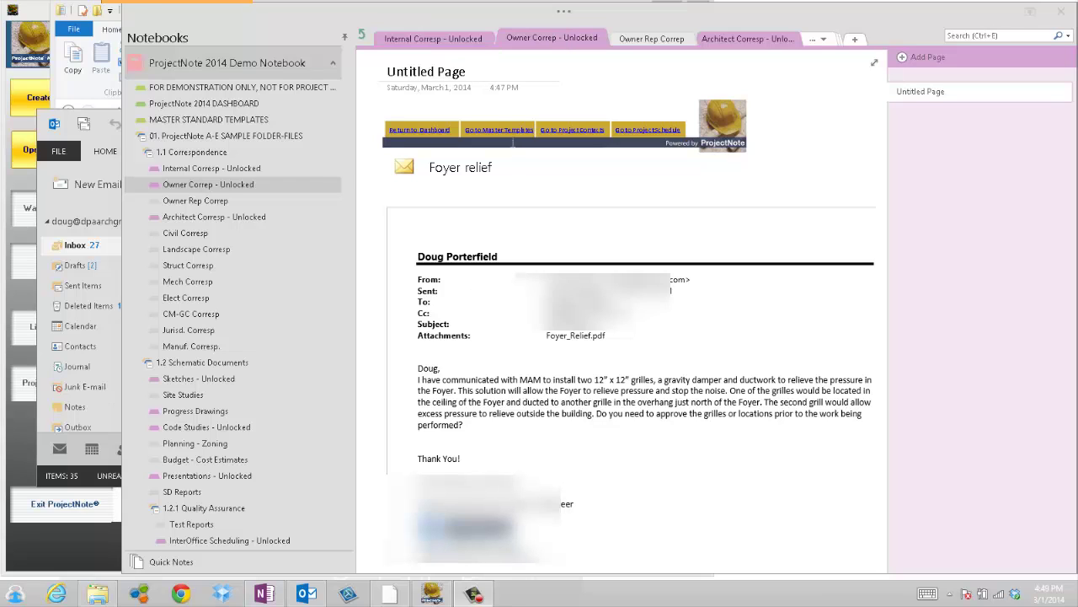
drag(480, 78, 371, 74)
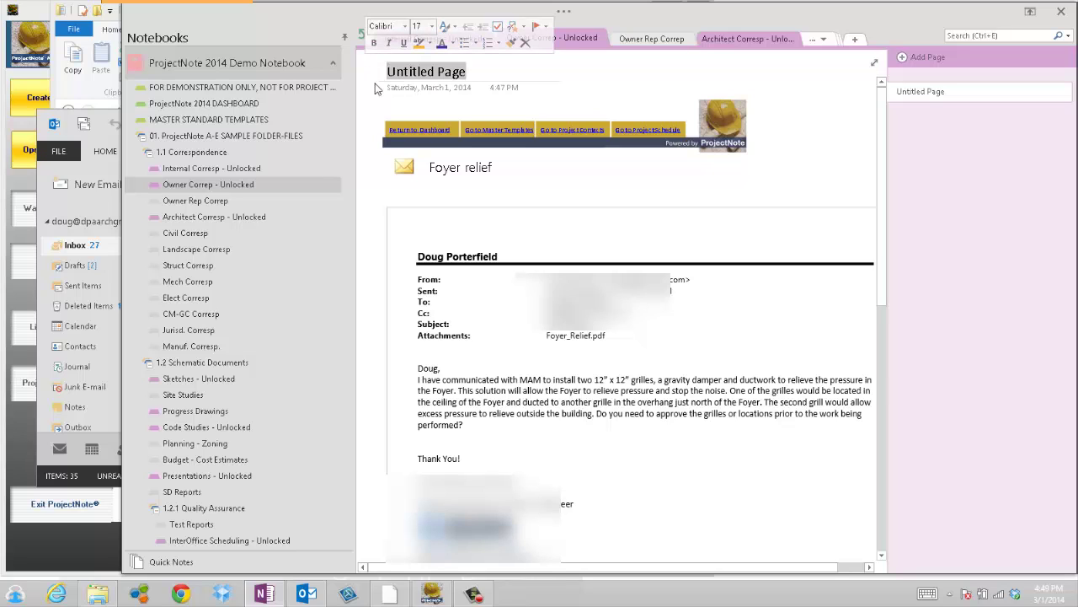
text(3/1/)
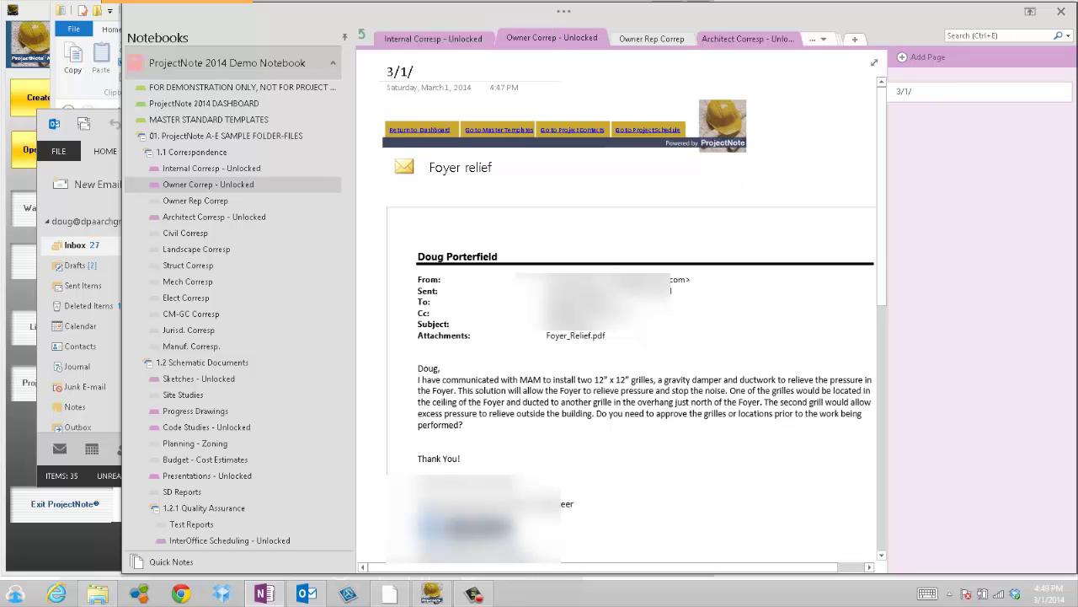
text(14)
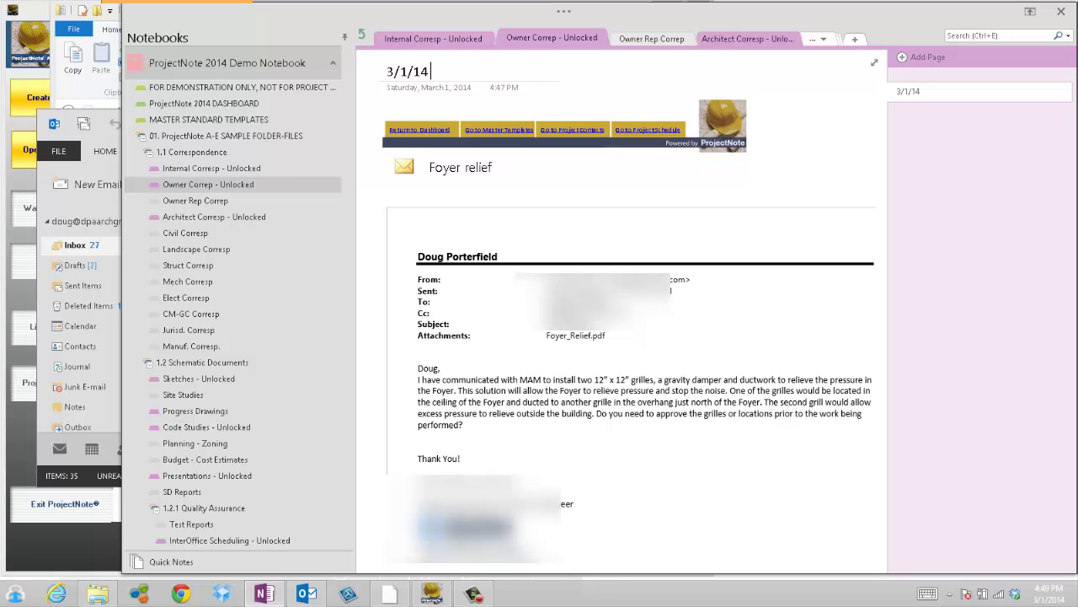
text( Email)
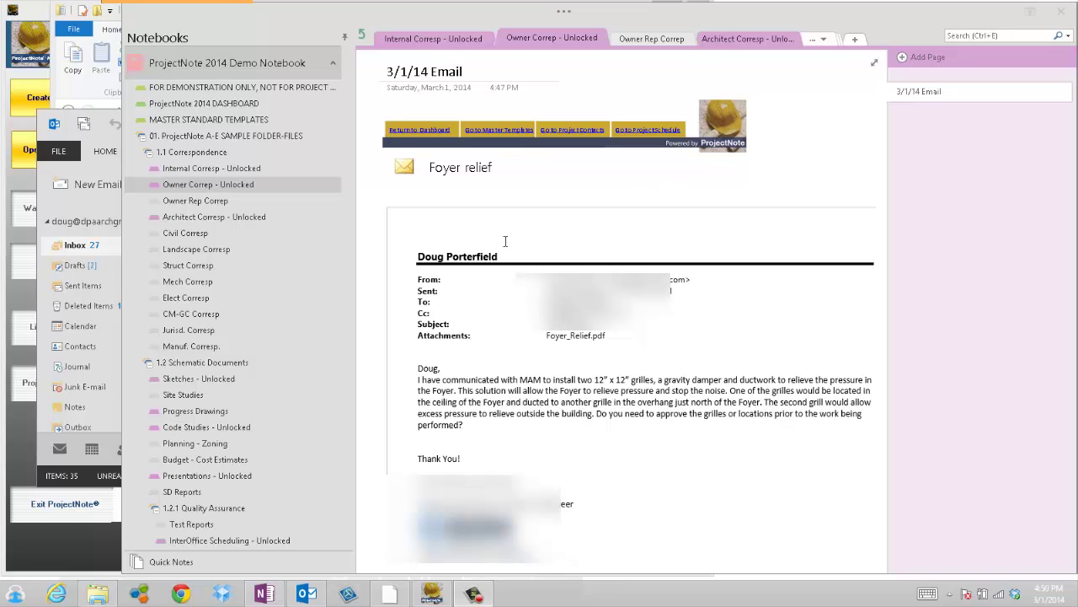
- Return to the project dashboard and follow its Change Order Log link under the master templates
click(433, 136)
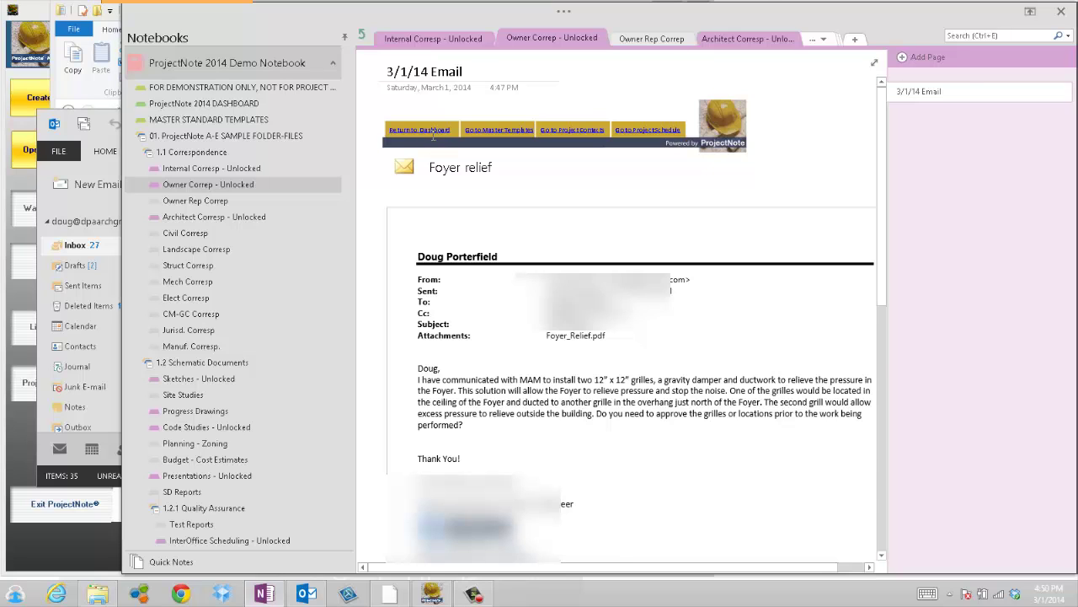
click(431, 132)
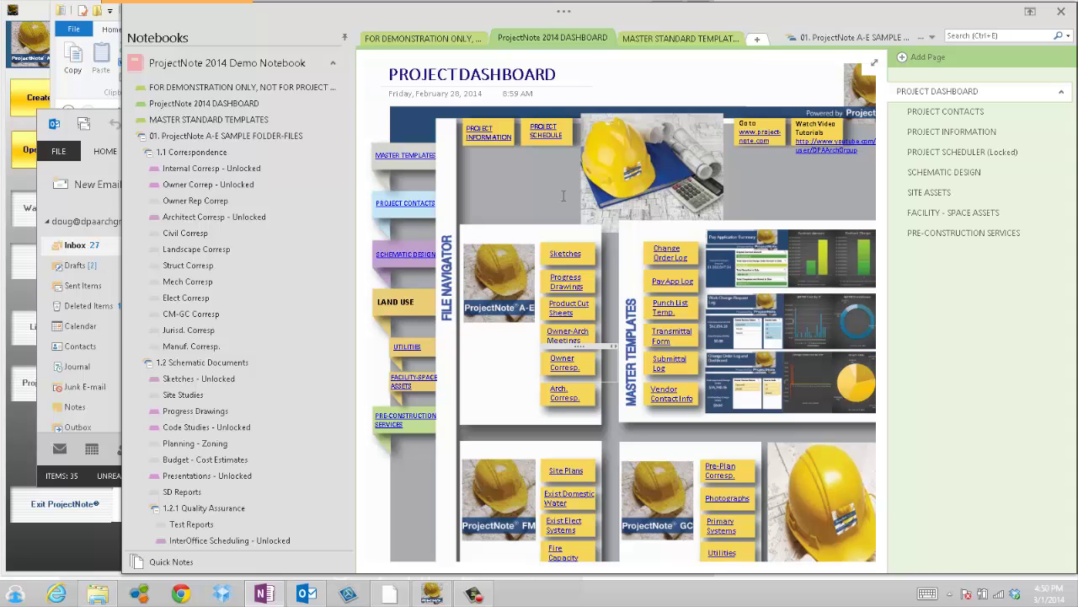
click(666, 254)
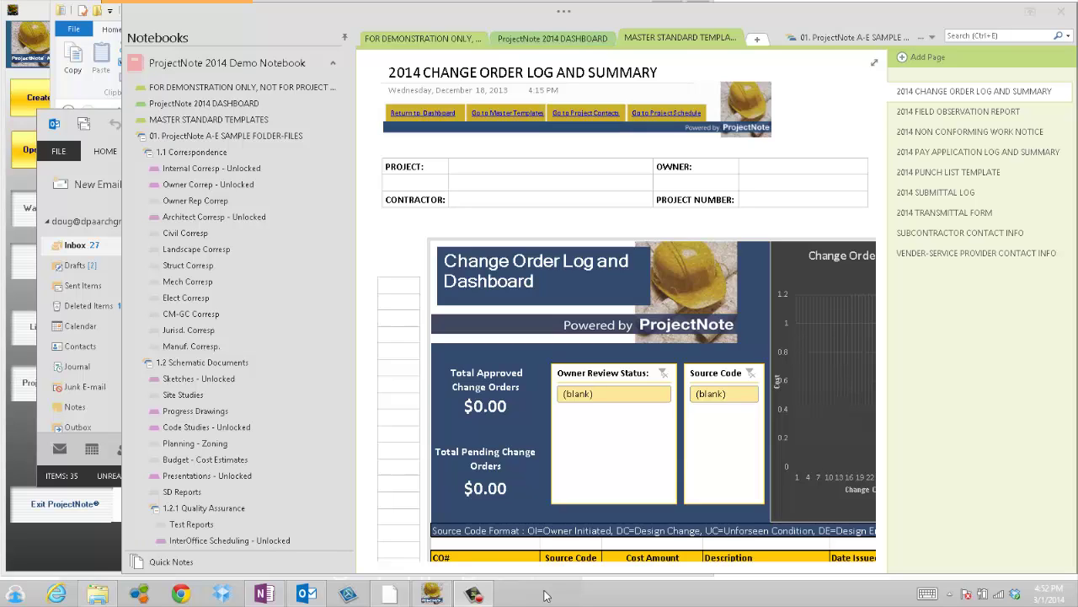
- Open the Change Order Log spreadsheet embedded in the template page for editing in Excel, and maximize its window
click(449, 278)
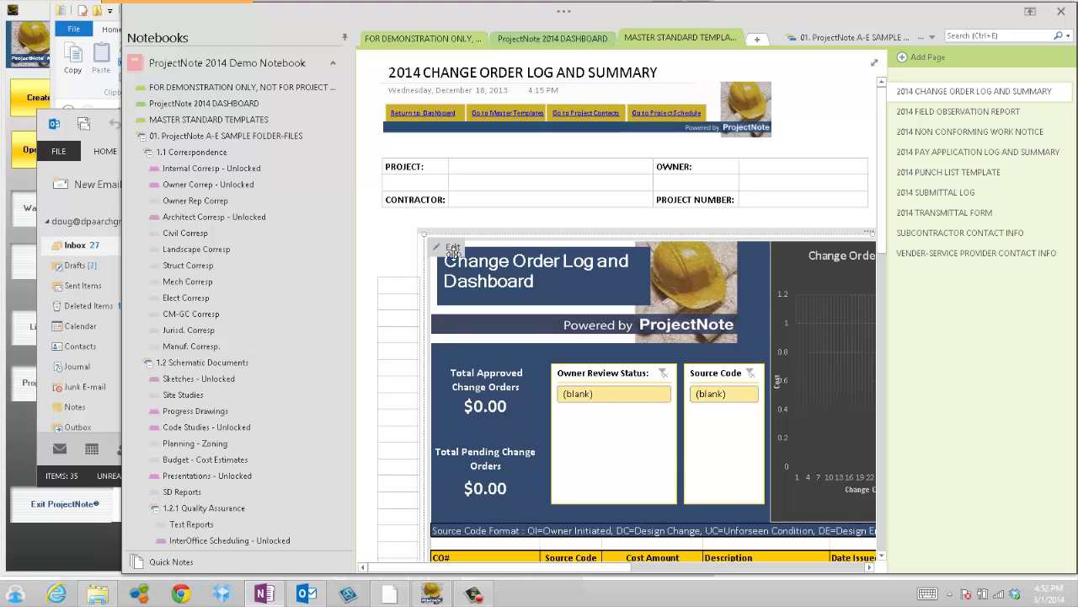
click(453, 250)
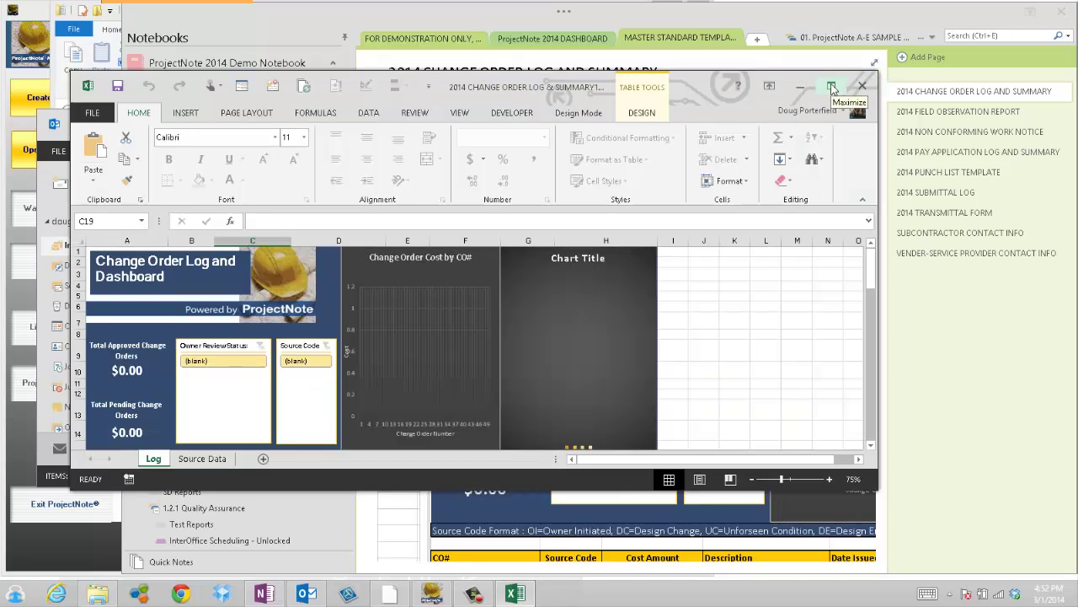
click(832, 88)
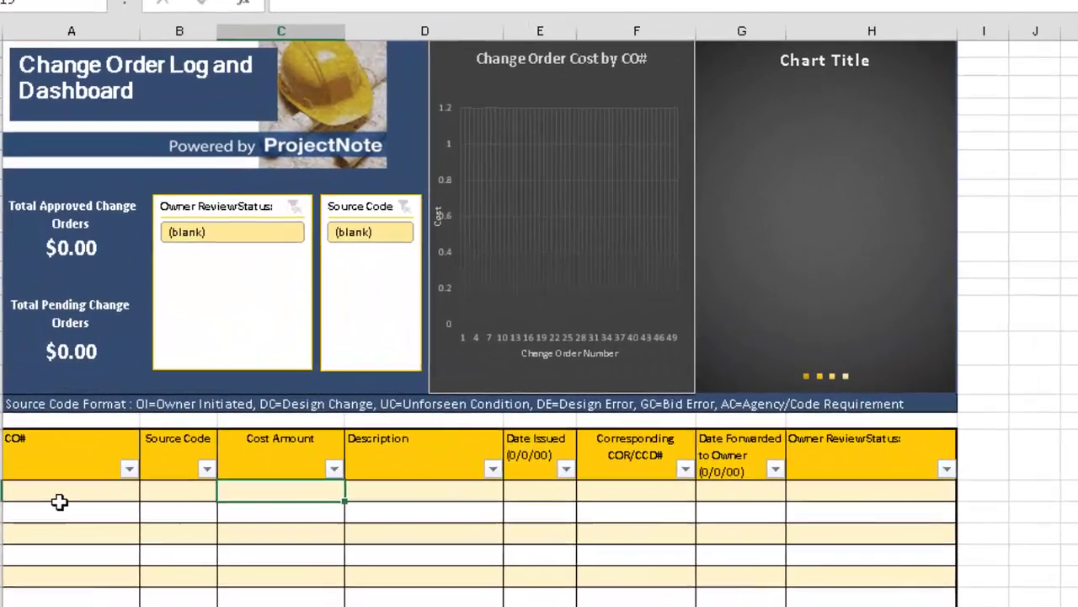
- Start the log's first row with CO# 1, source code OI and a cost amount of 2000
click(49, 446)
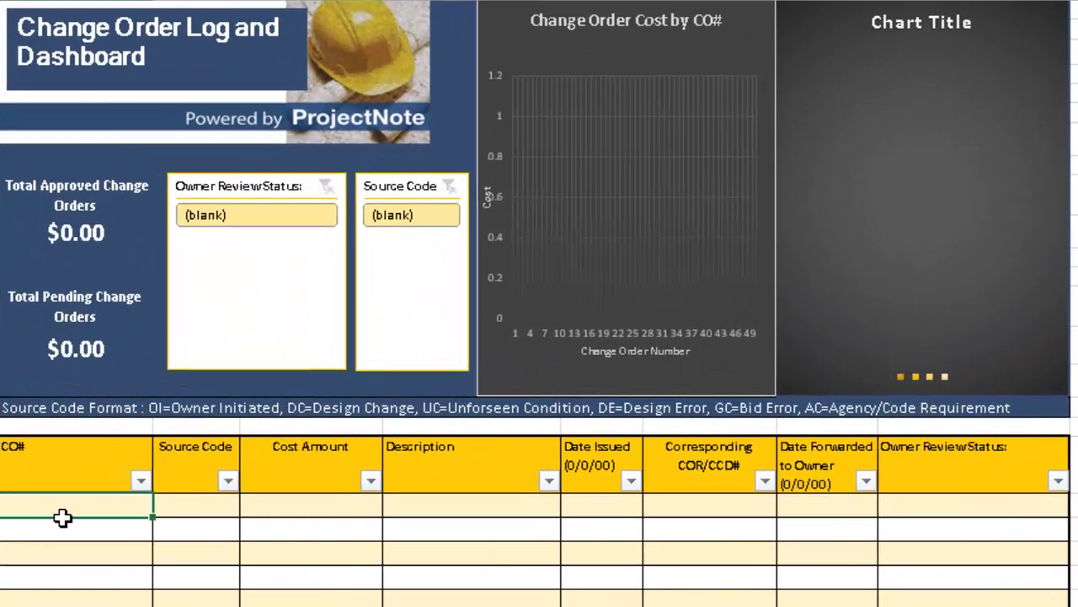
double_click(64, 518)
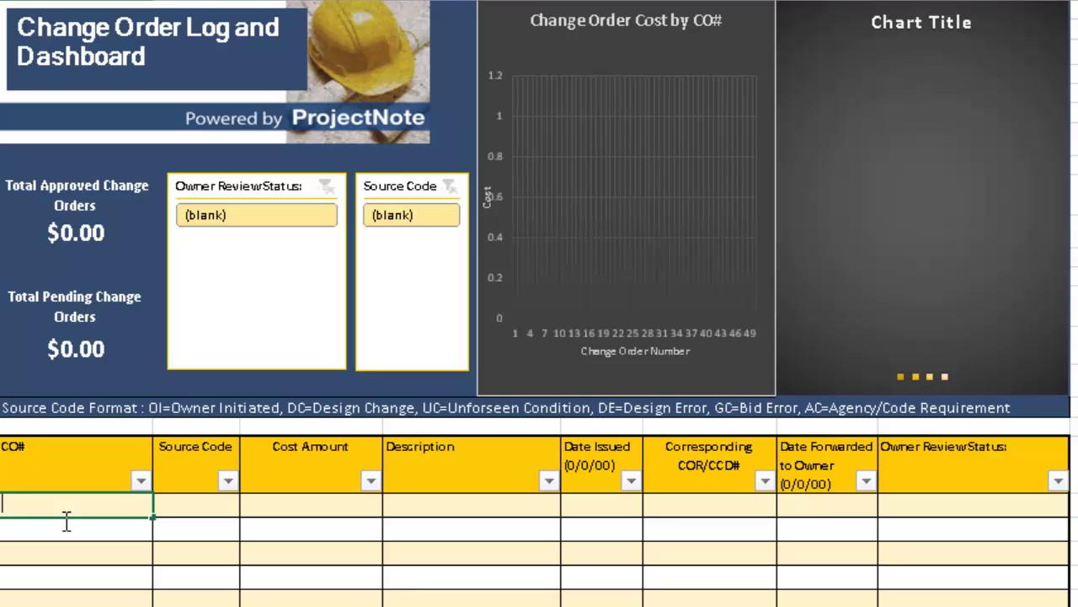
text(1)
key(Tab)
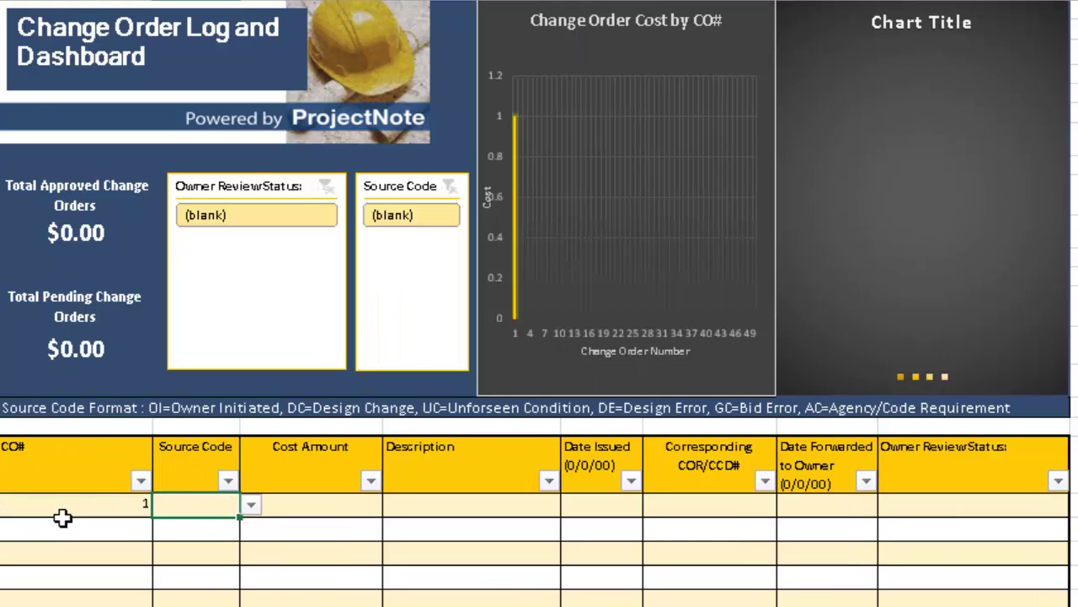
click(252, 505)
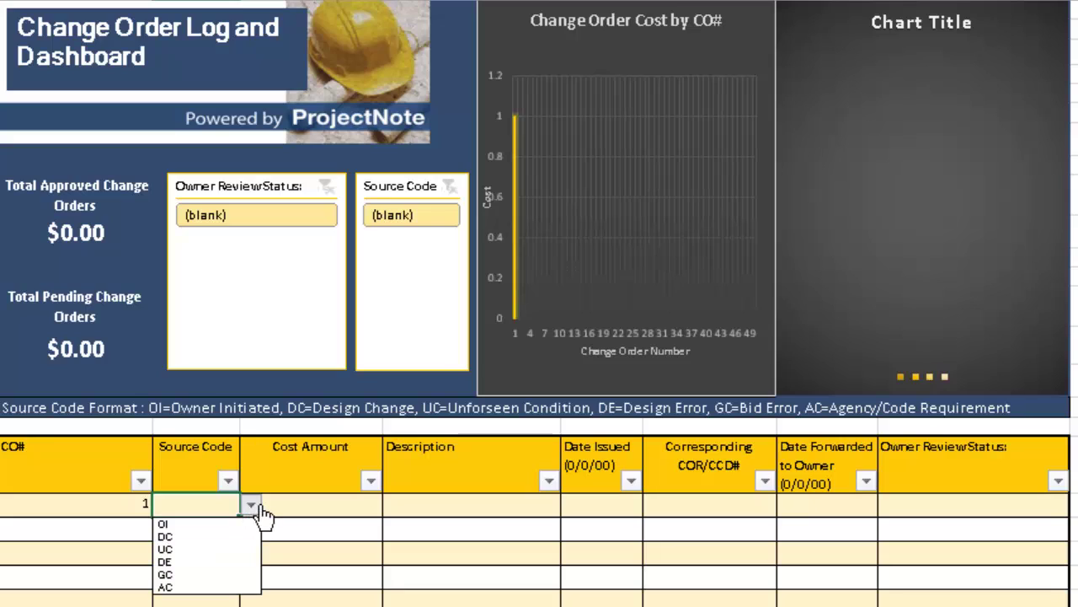
click(215, 525)
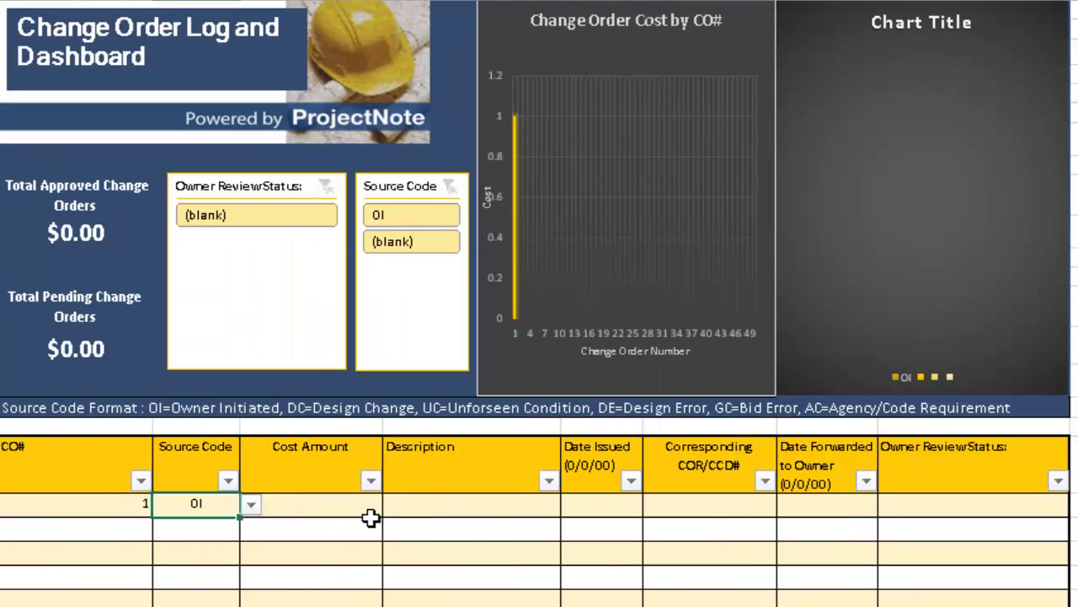
click(369, 515)
text(2)
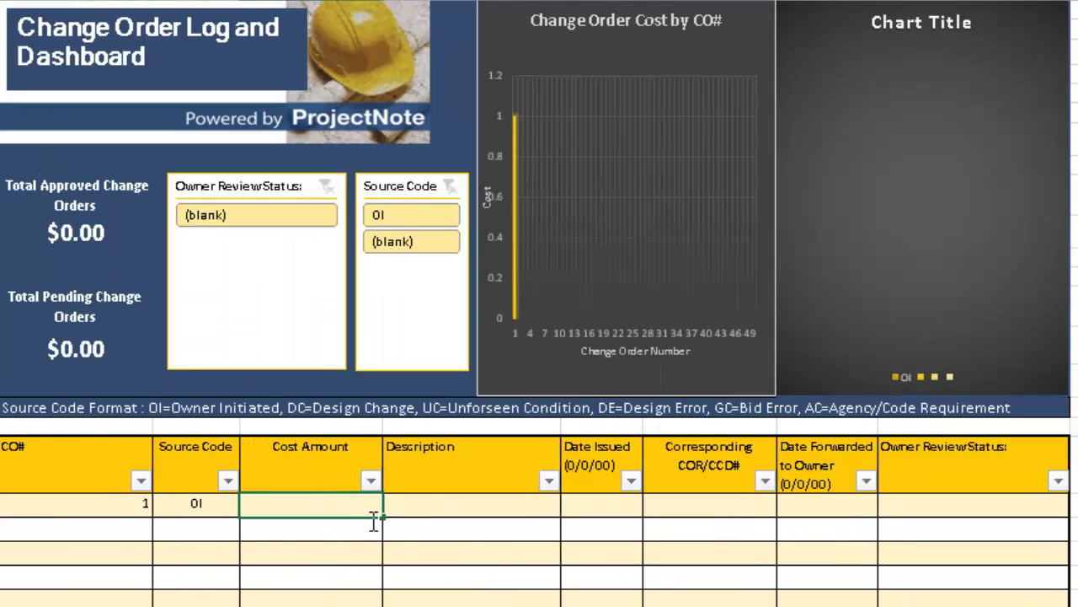
text(000)
- Enter "Change from Owner" as the description of change order 1
click(474, 518)
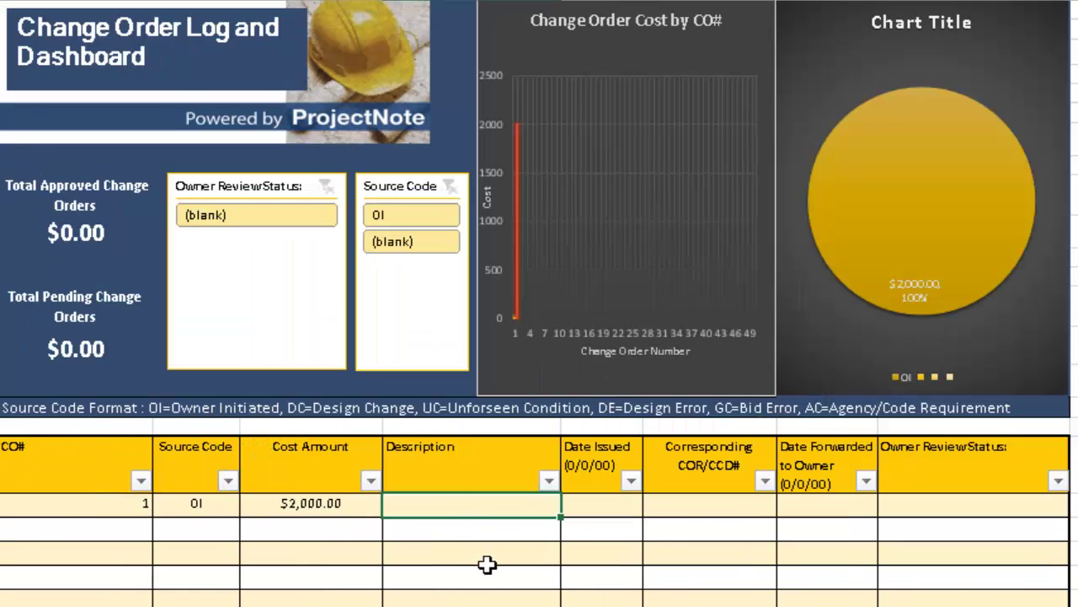
text(Cange)
key(BackSpace)
key(BackSpace)
key(BackSpace)
key(BackSpace)
text(hange from )
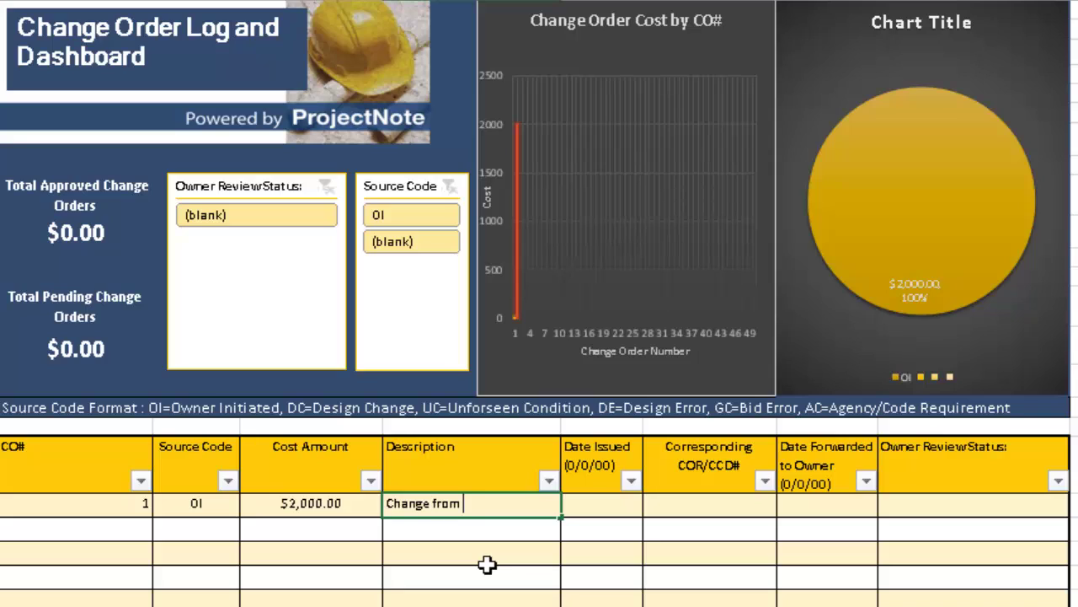
text(Owner)
- Enter 3/1/14 as both the issue date and the date forwarded to owner for change order 1, leaving COR/CCD# blank
click(619, 516)
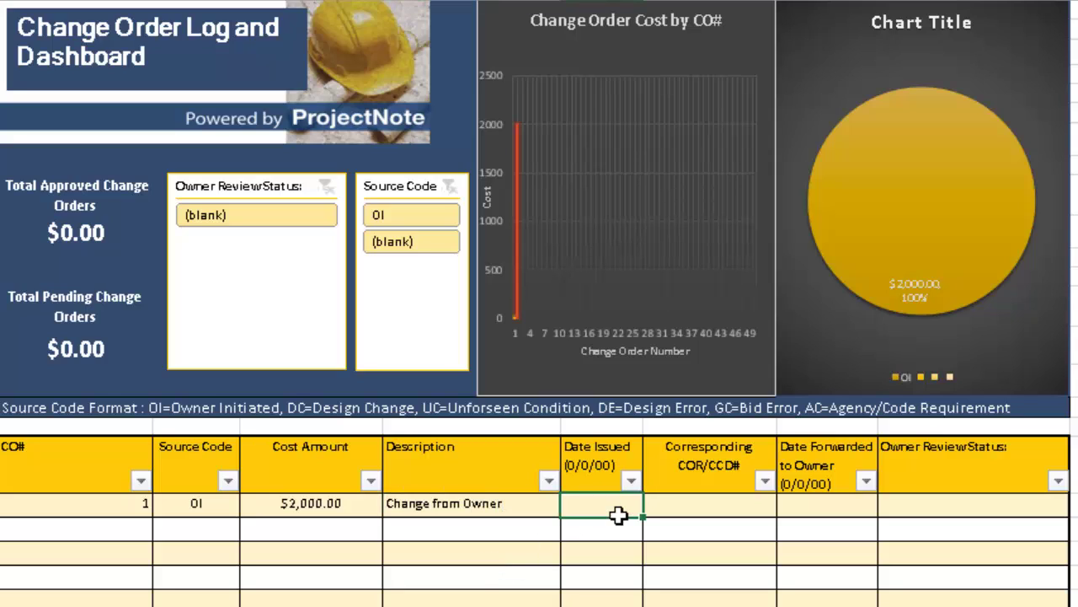
text(3/1/14)
click(713, 507)
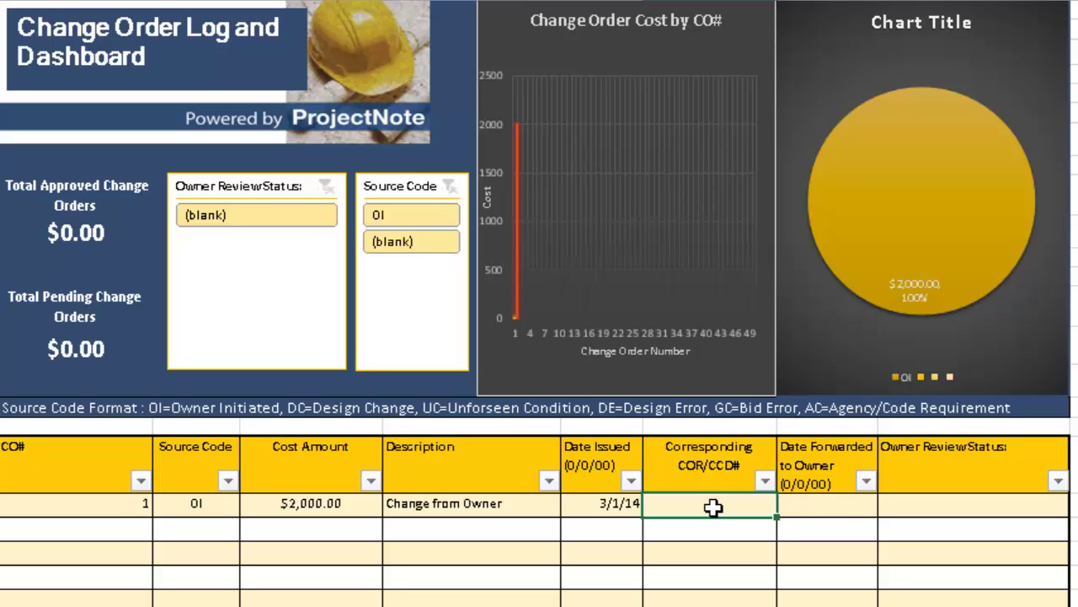
click(831, 515)
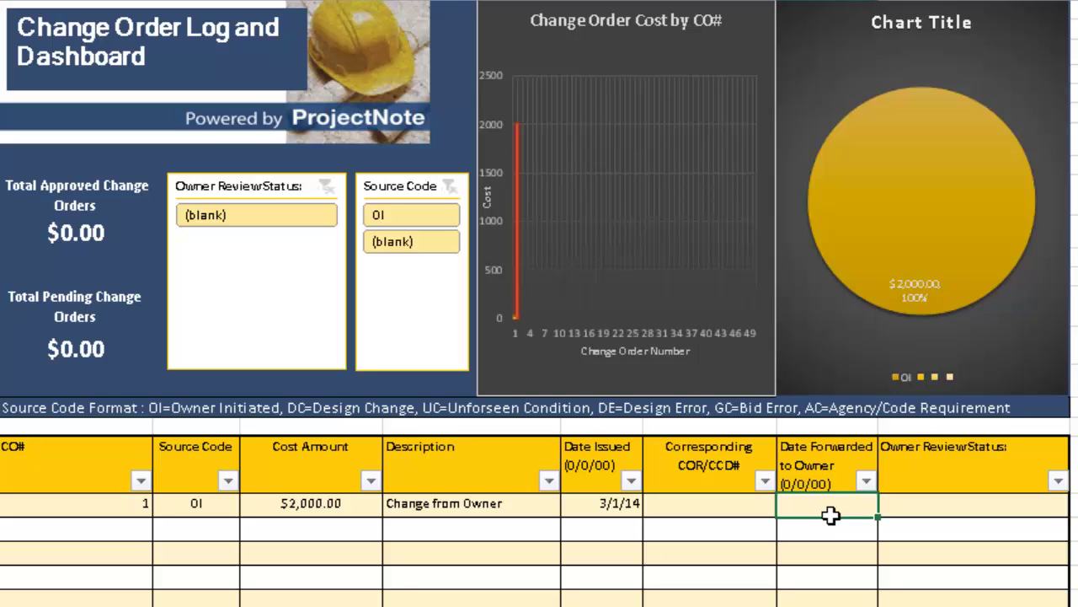
text(3/1/14)
- Set the Owner Review Status of change order 1 to Pending
click(952, 511)
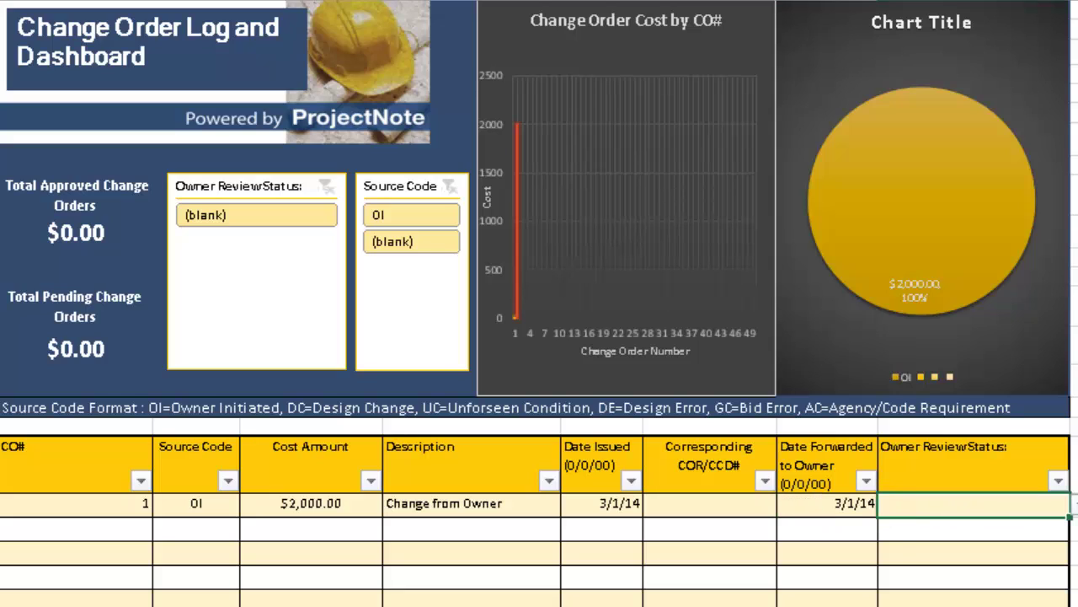
key(alt+Down)
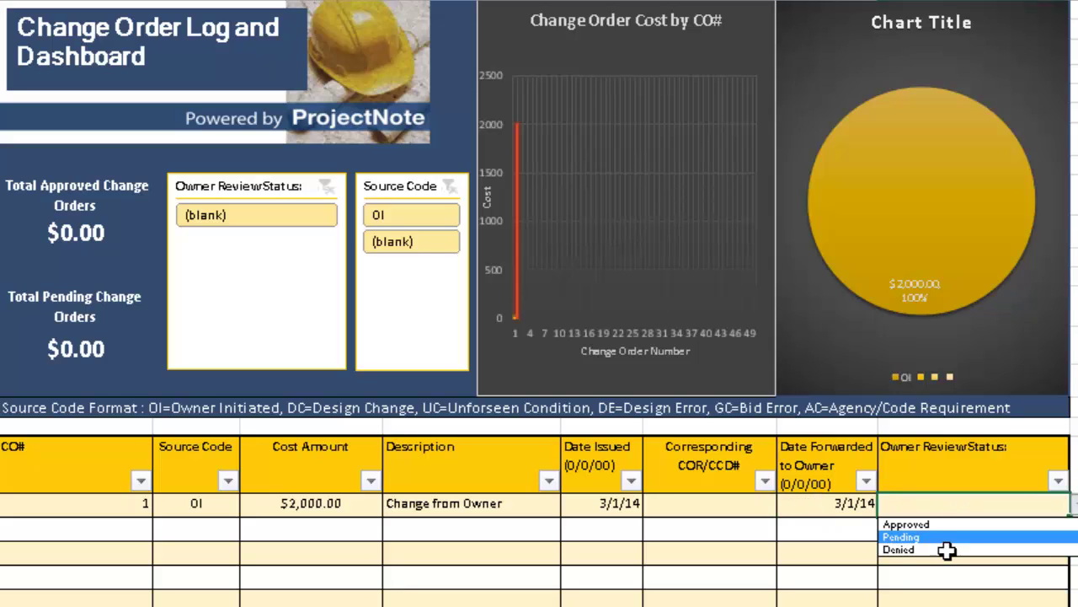
key(Up)
key(Return)
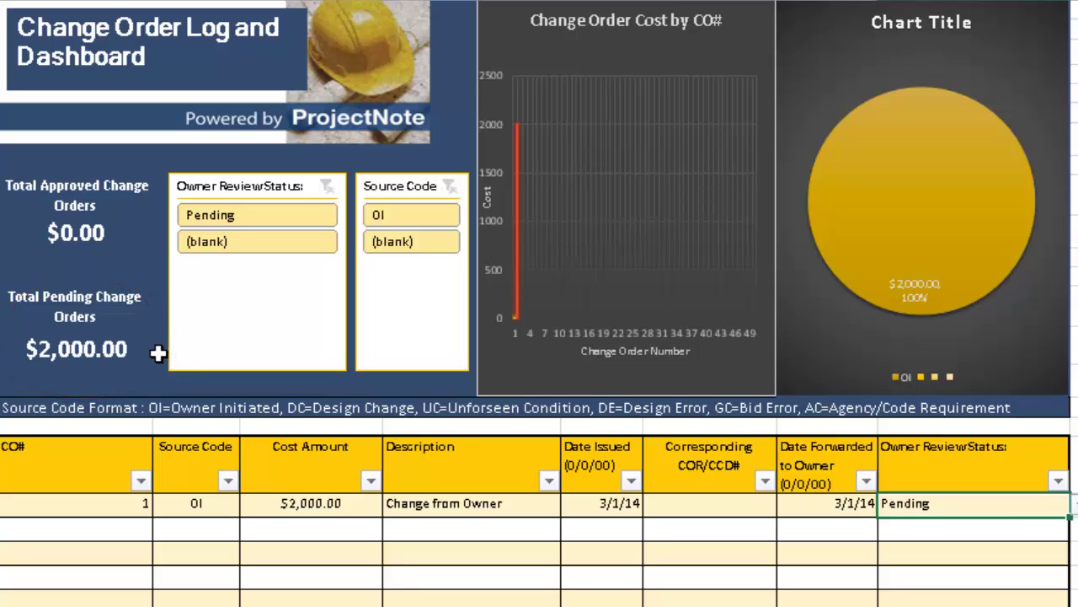
- Set the Owner Review Status of change order 1 to Approved
mouse_move(826, 232)
click(1075, 503)
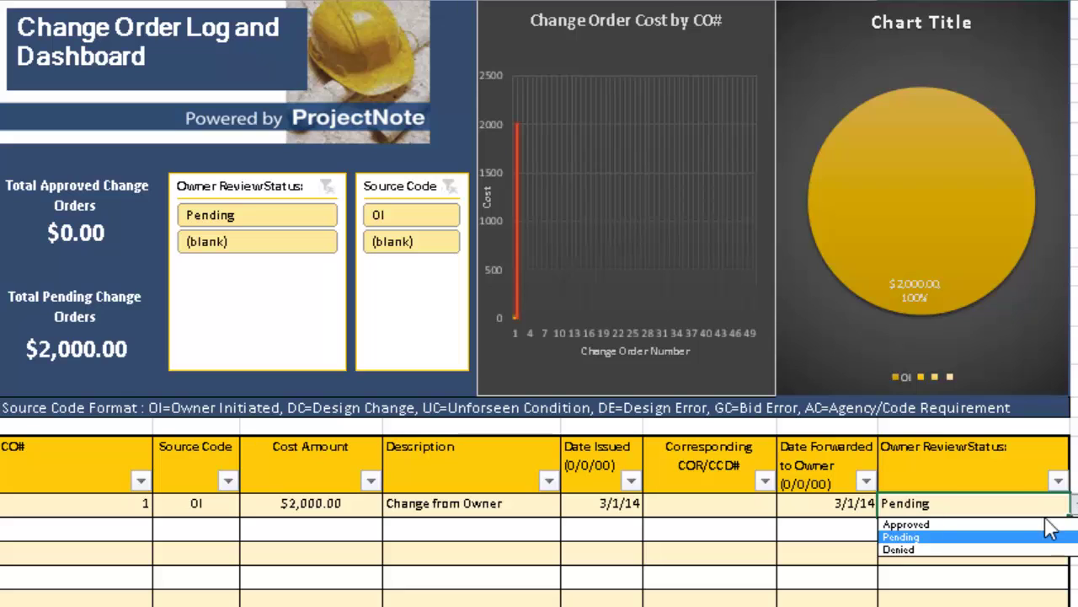
click(1016, 521)
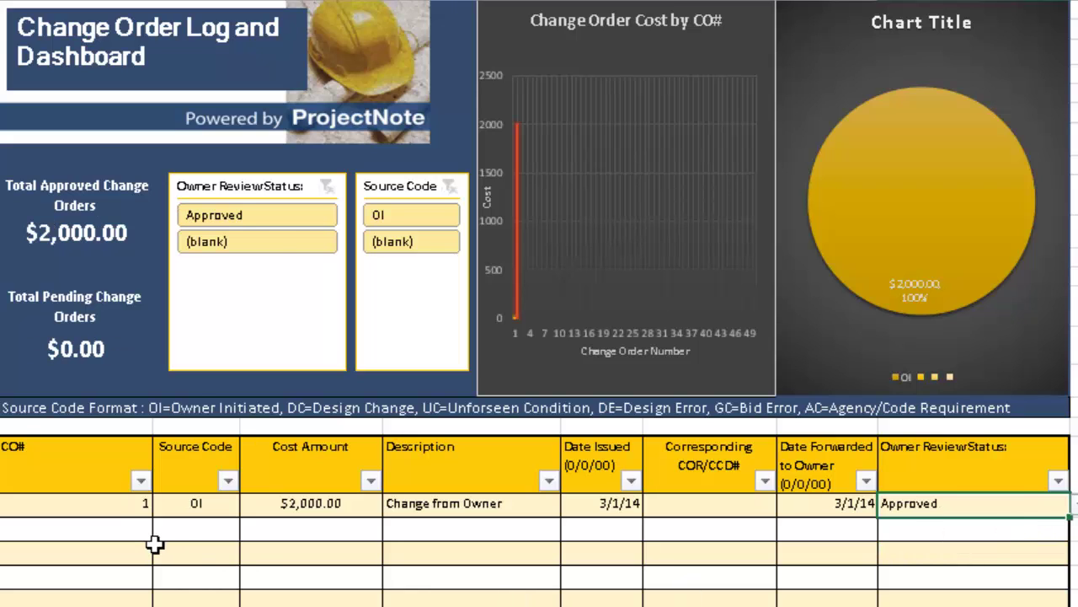
- Begin the log's second row with CO# 2, source code UC and a cost amount of 1000
click(139, 540)
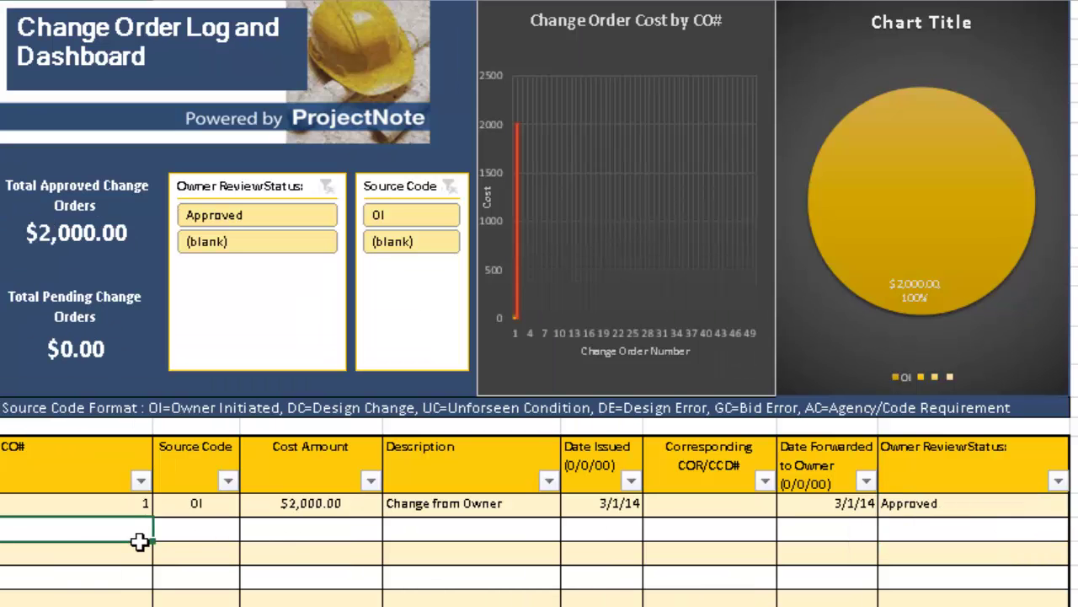
text(2)
key(Tab)
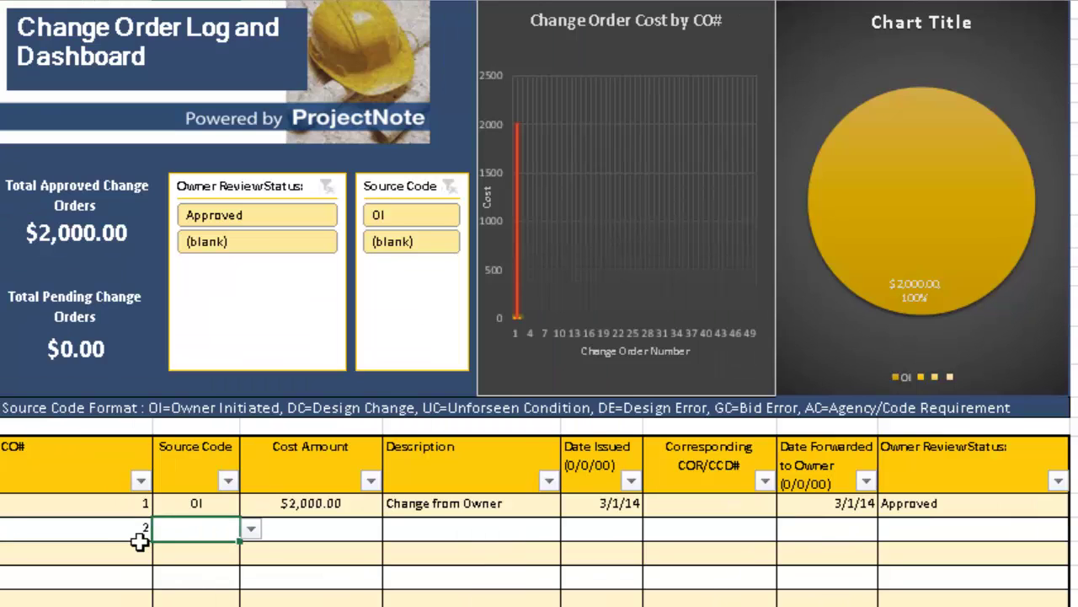
click(252, 529)
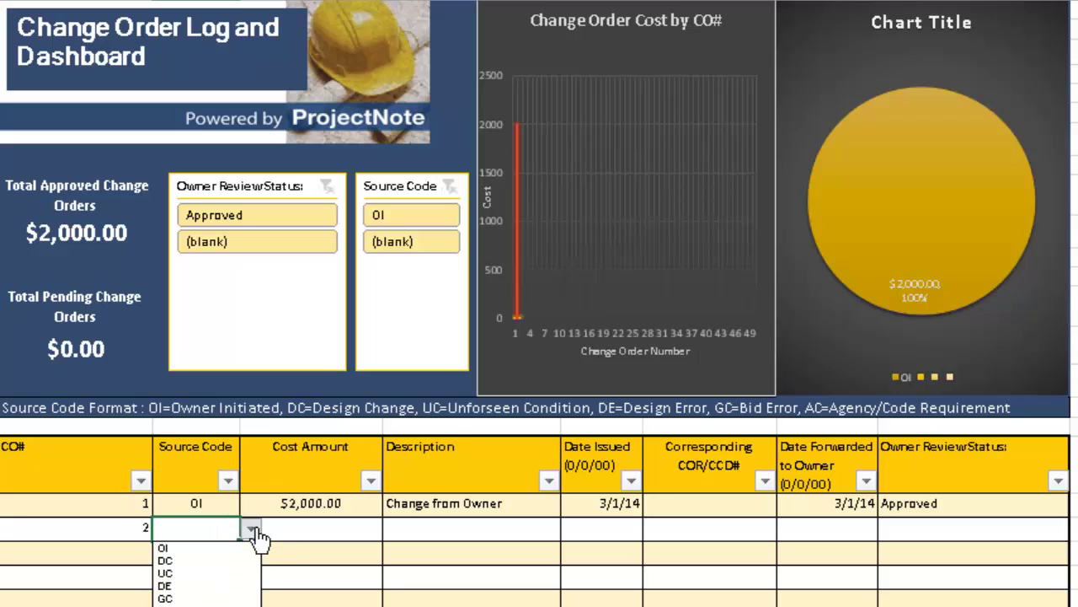
click(212, 573)
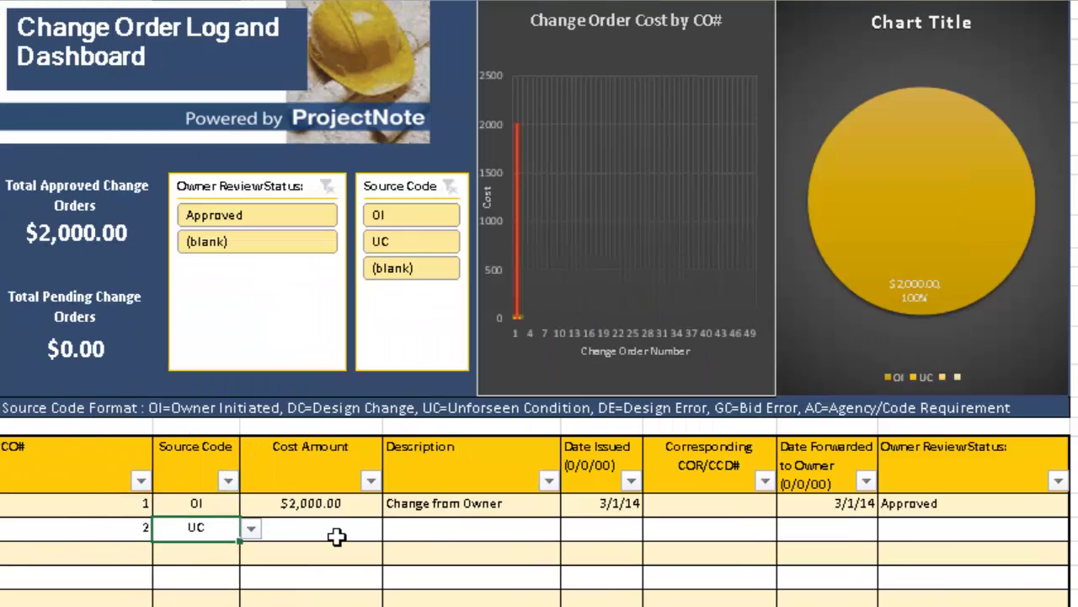
click(337, 537)
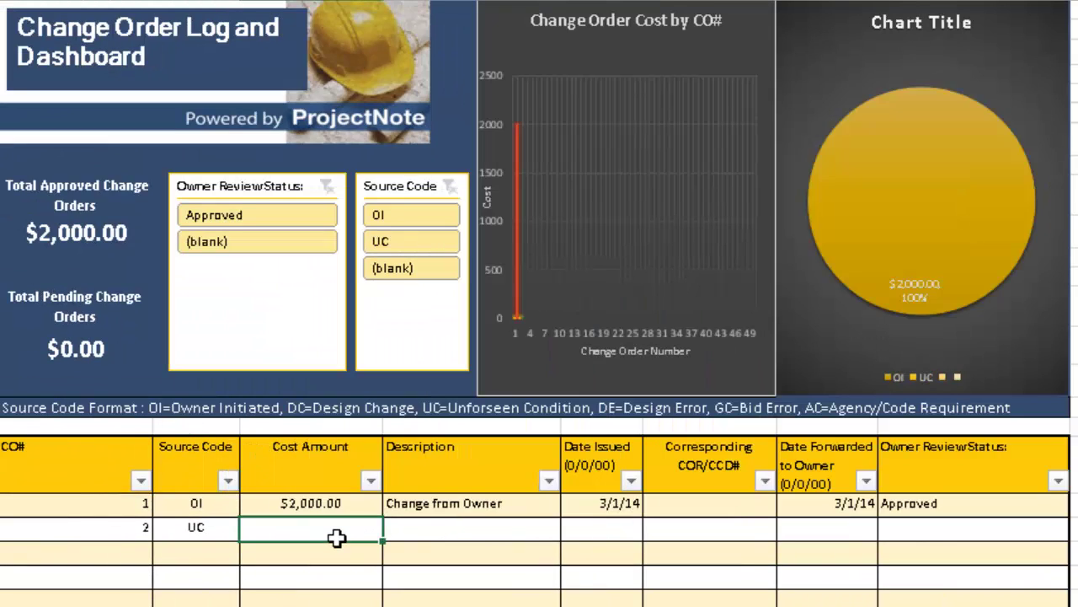
text(1000)
key(Tab)
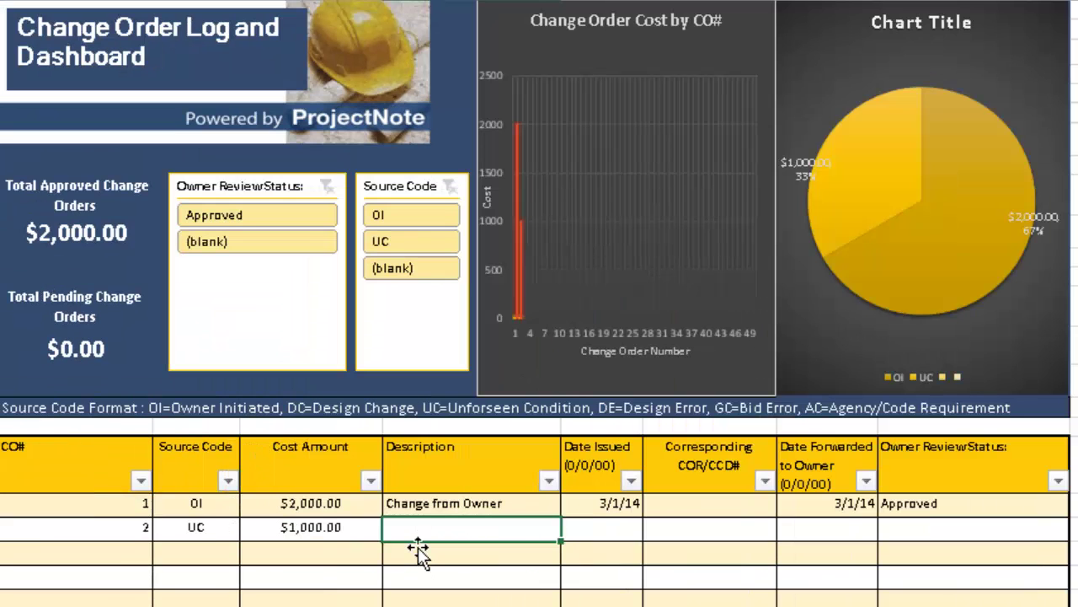
- Enter "Recompact Soils" as the description of change order 2
text(Recamp)
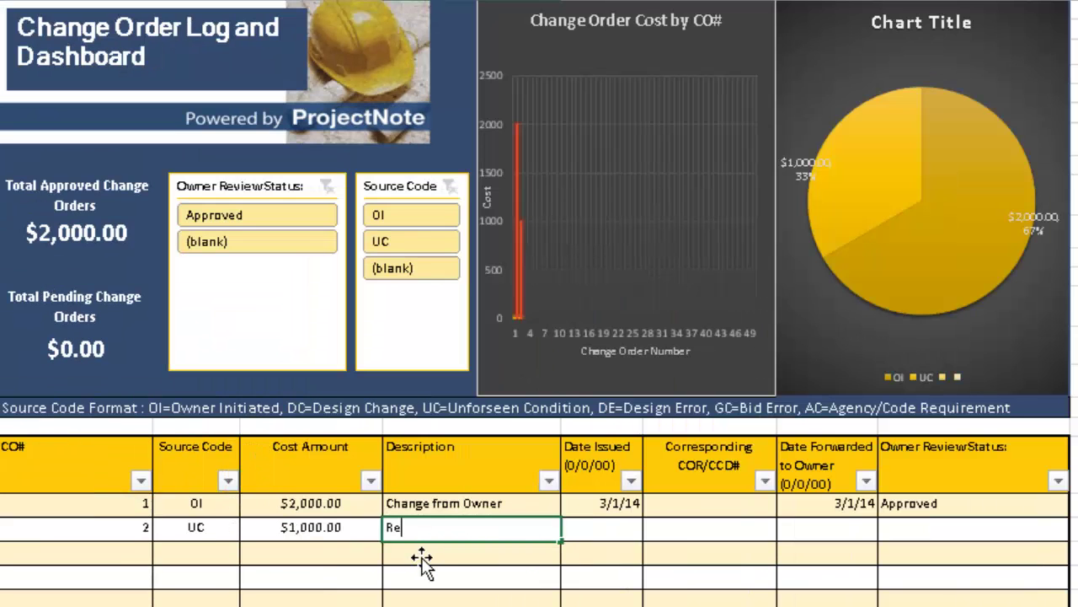
key(BackSpace)
key(BackSpace)
key(BackSpace)
text(ompact Soils)
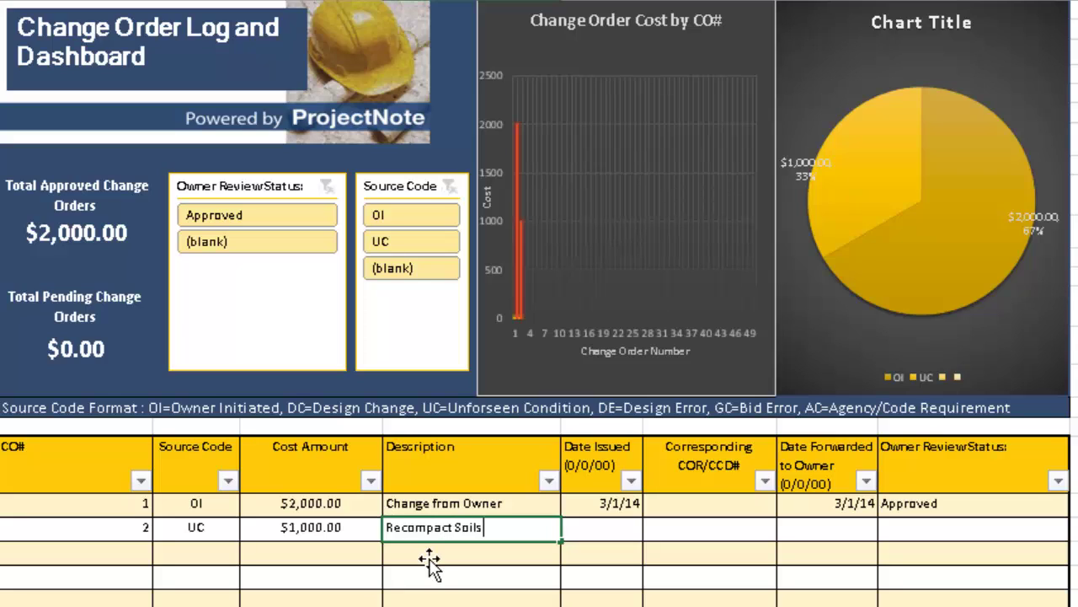
- Enter 3/1/14 as both the issue date and the date forwarded to owner for change order 2, leaving COR/CCD# blank
click(607, 535)
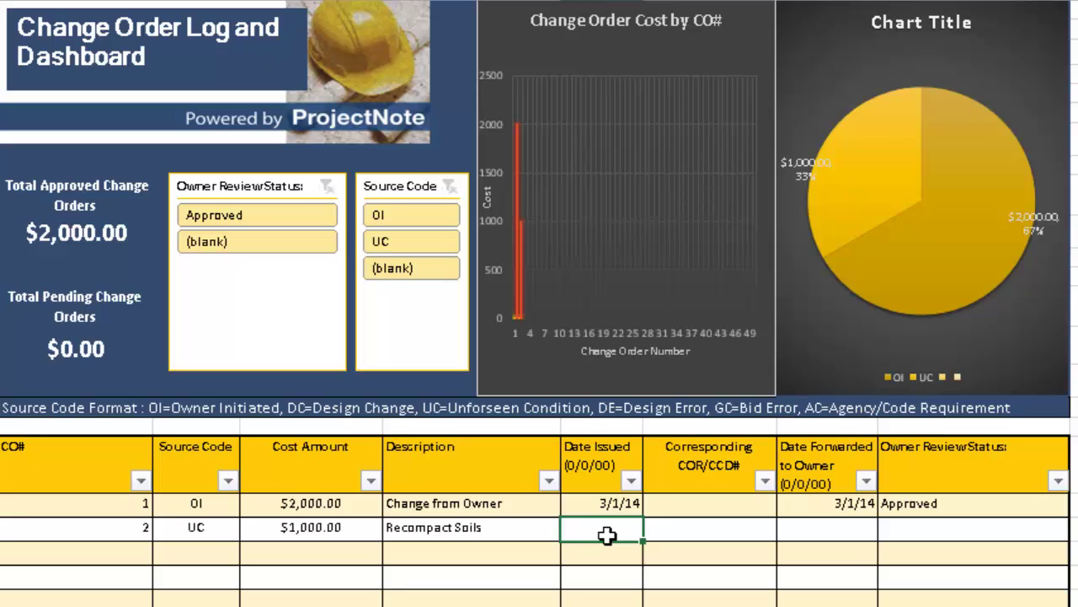
text(3/1/14)
click(809, 546)
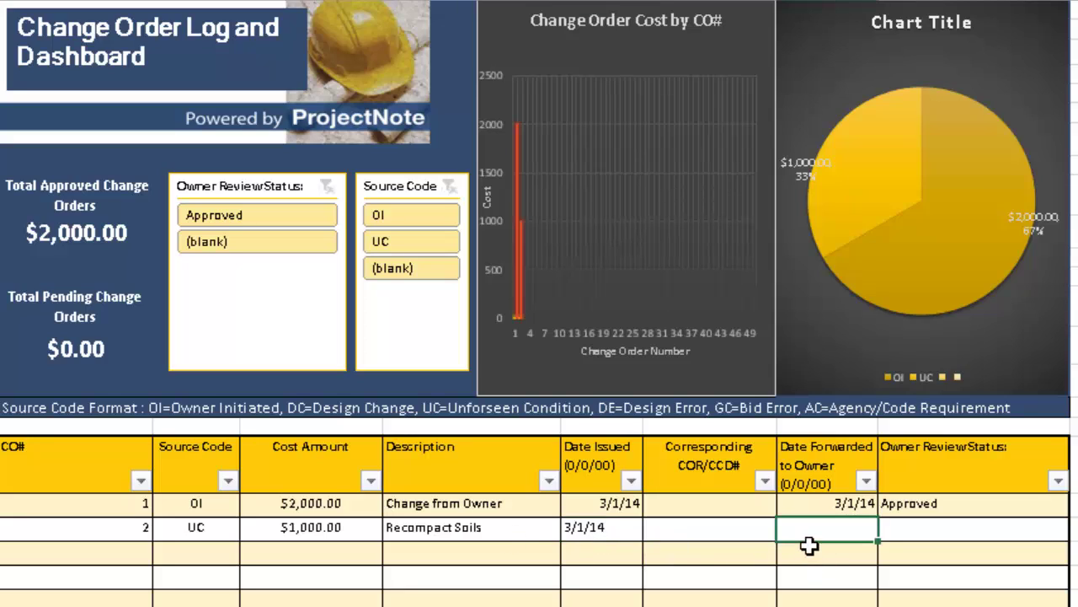
text(3/)
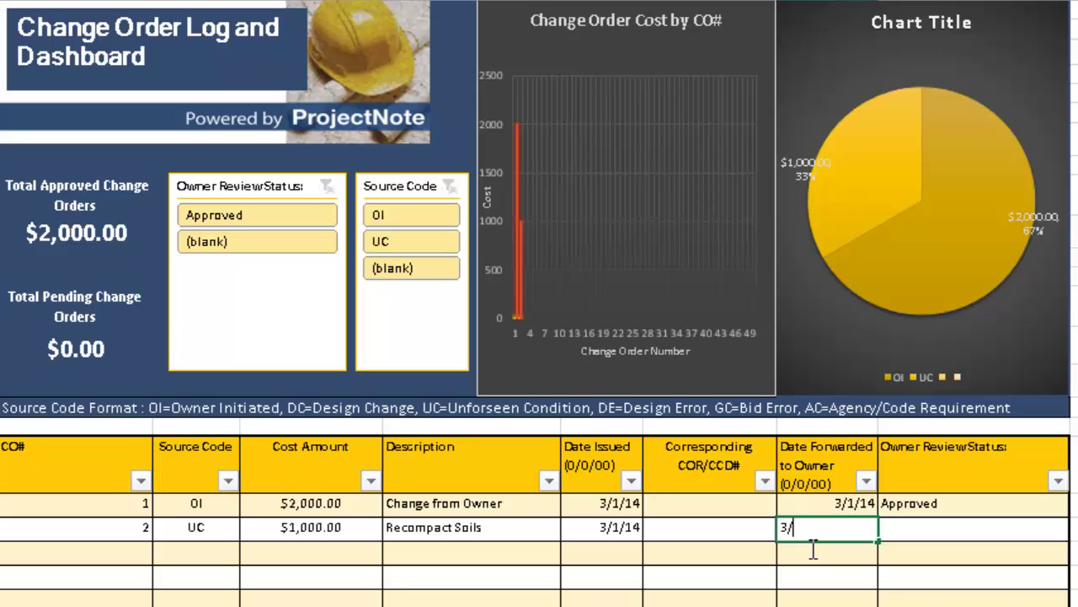
text(1/14)
- Set the Owner Review Status of change order 2 to Pending
click(1024, 531)
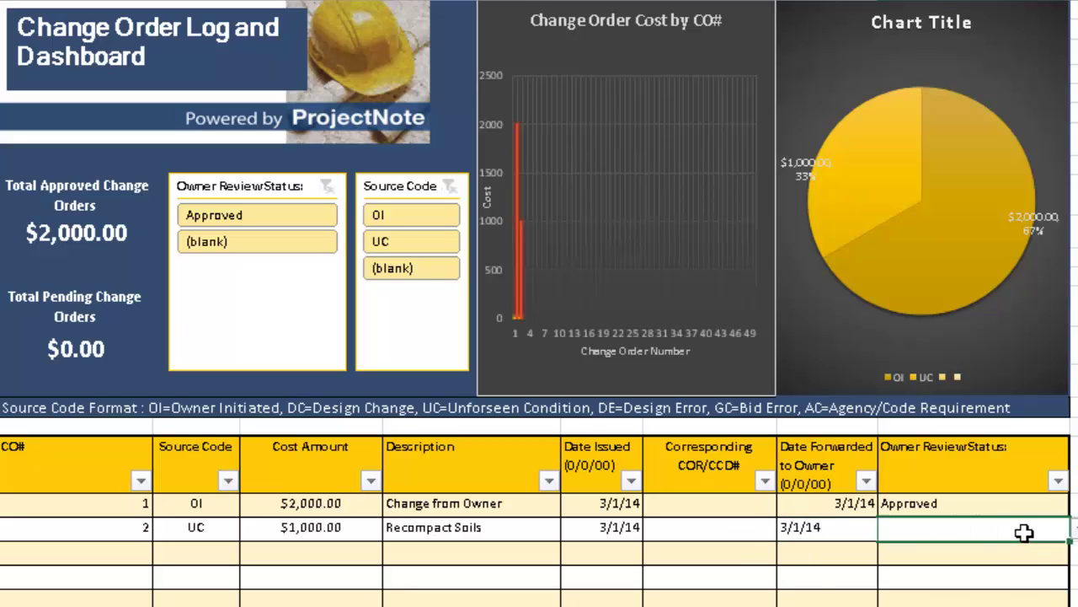
click(1074, 529)
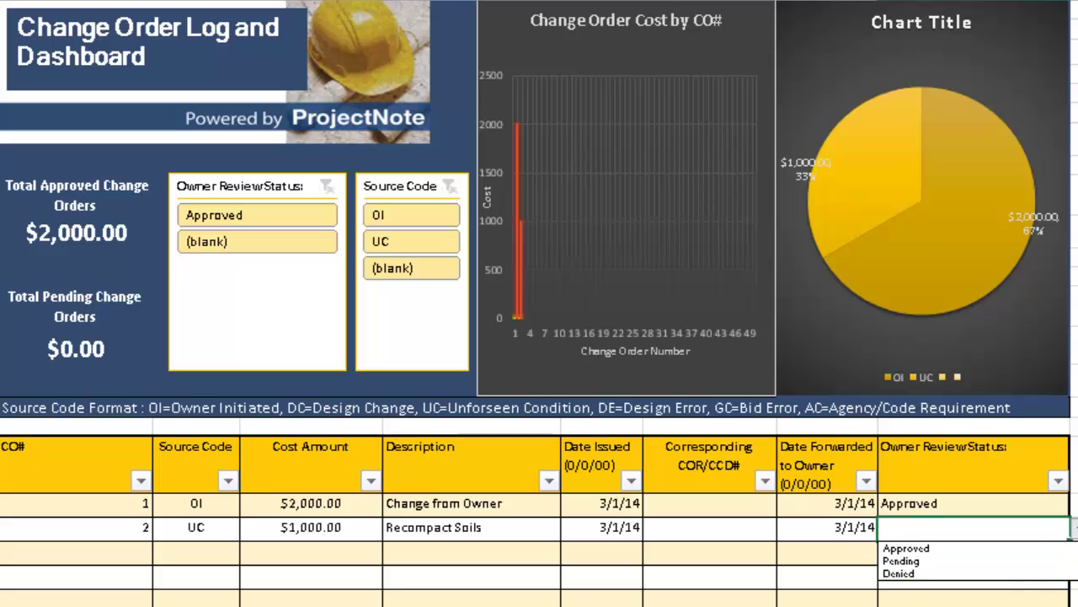
click(994, 561)
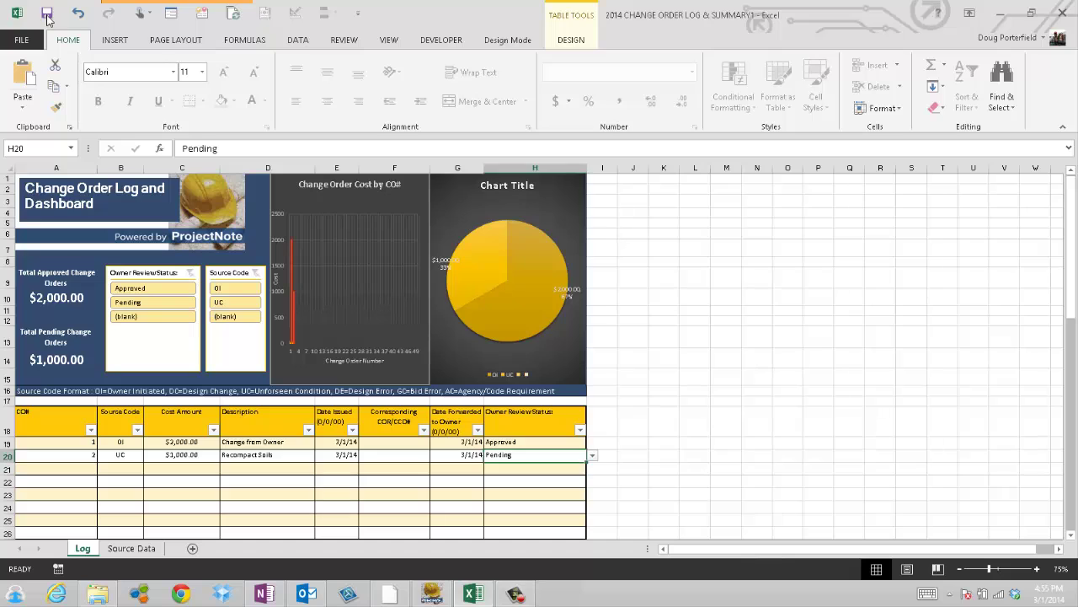
- Save the change order log workbook and close it to return to the notebook
click(47, 18)
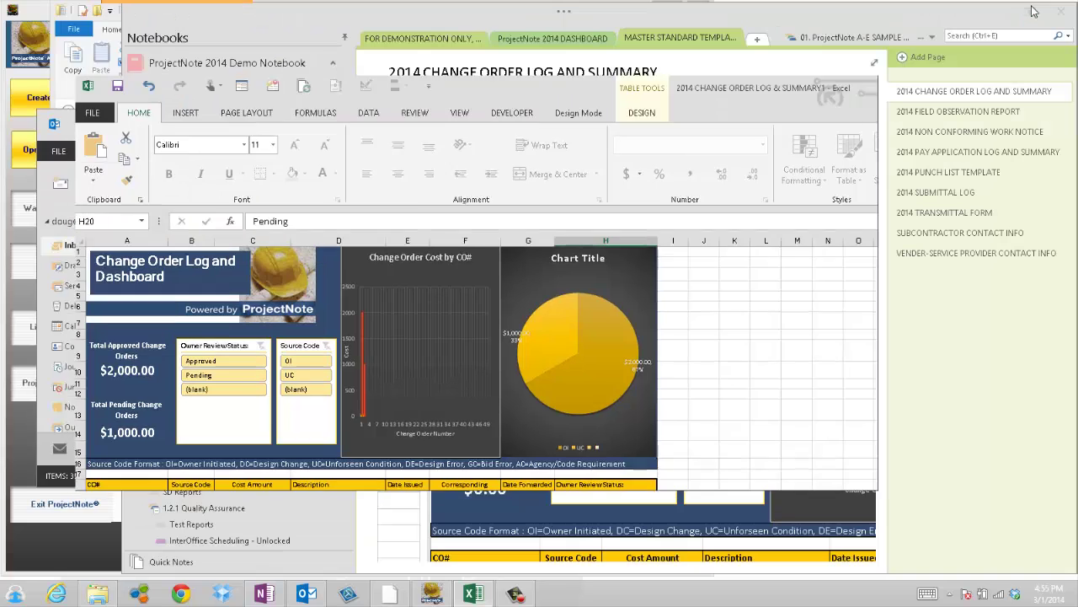
click(1062, 12)
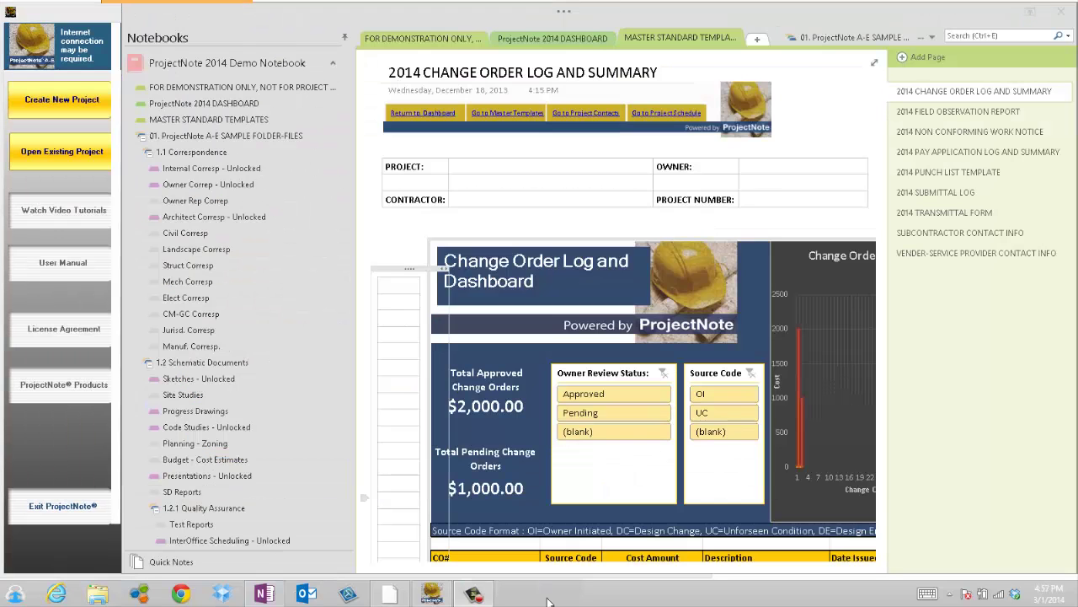
- Review the updated change order log and dashboard on its notebook page and return to the Project Dashboard page
click(749, 226)
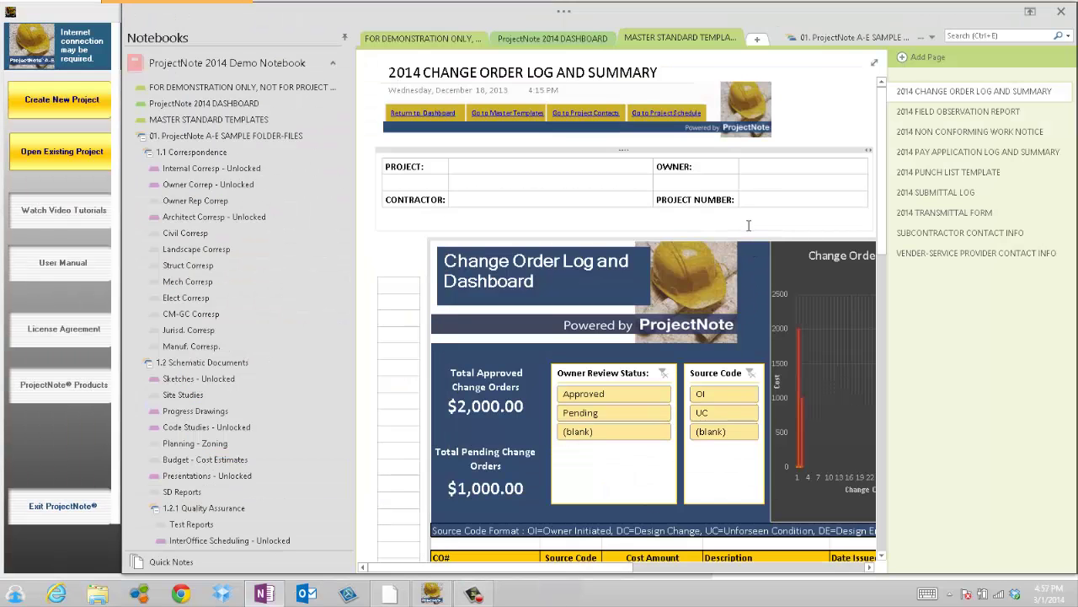
scroll(748, 232, down, 5)
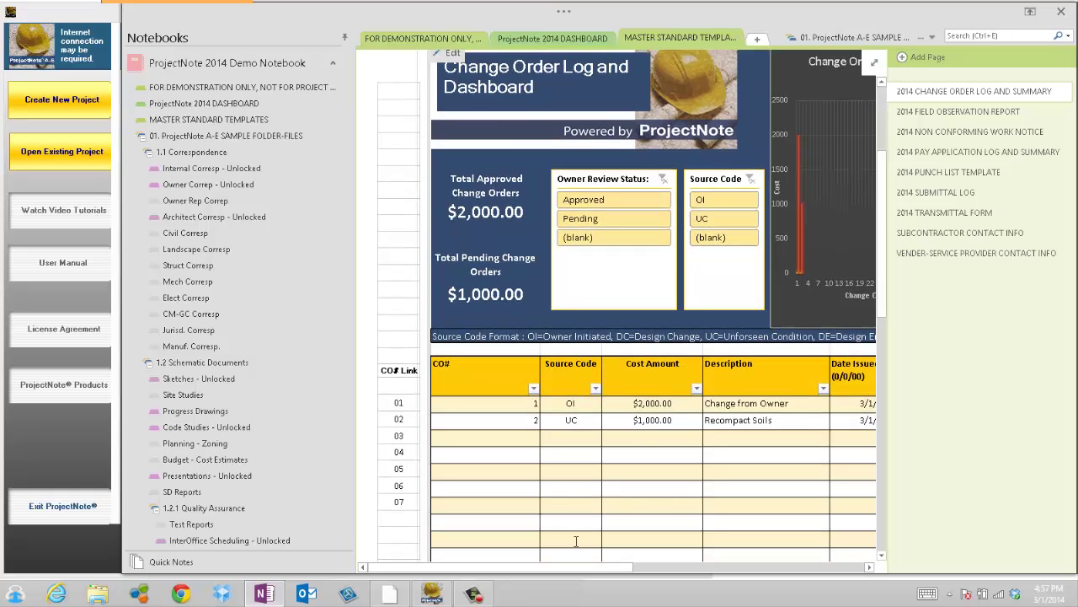
drag(573, 567, 534, 578)
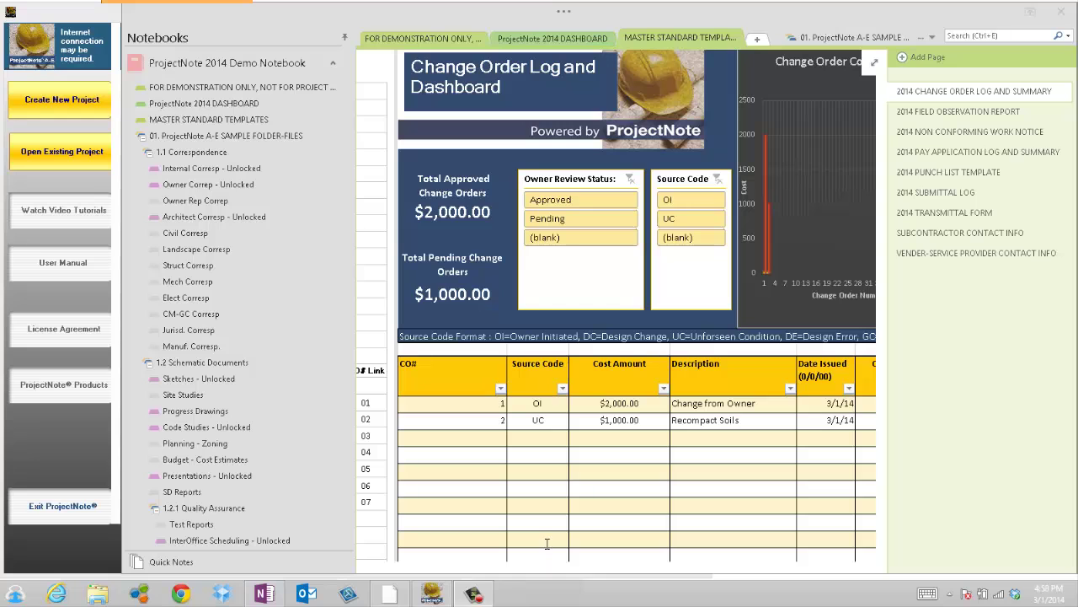
scroll(547, 543, up, 5)
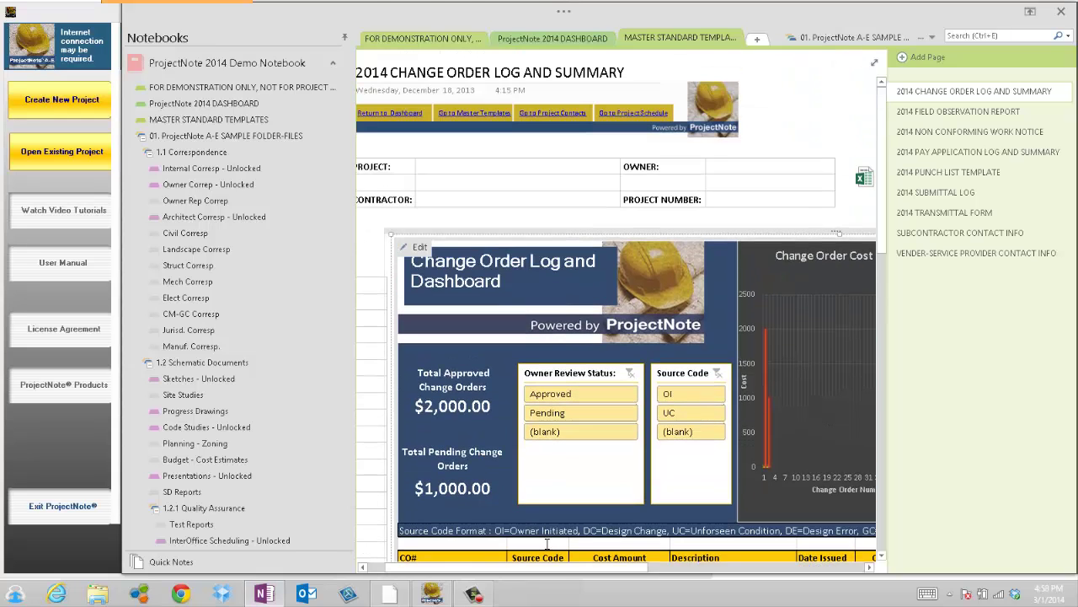
drag(562, 571, 476, 575)
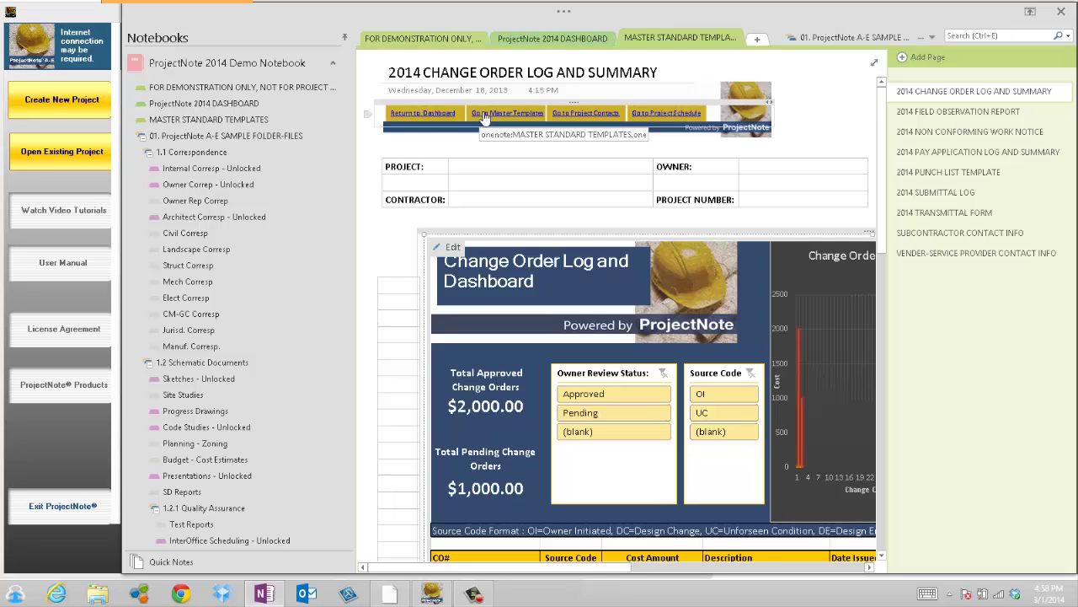
click(445, 119)
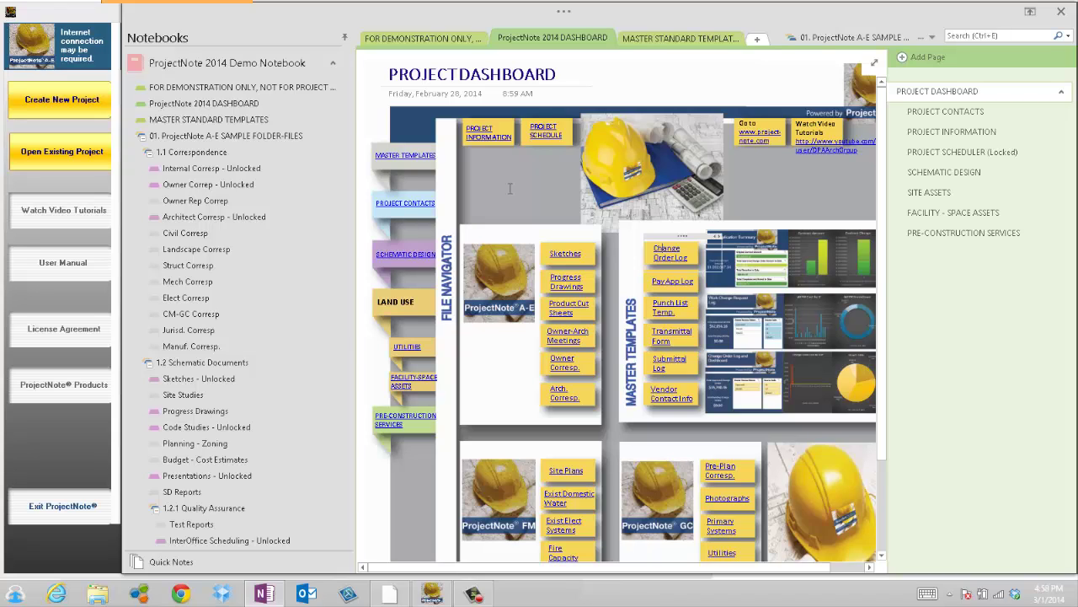
click(619, 598)
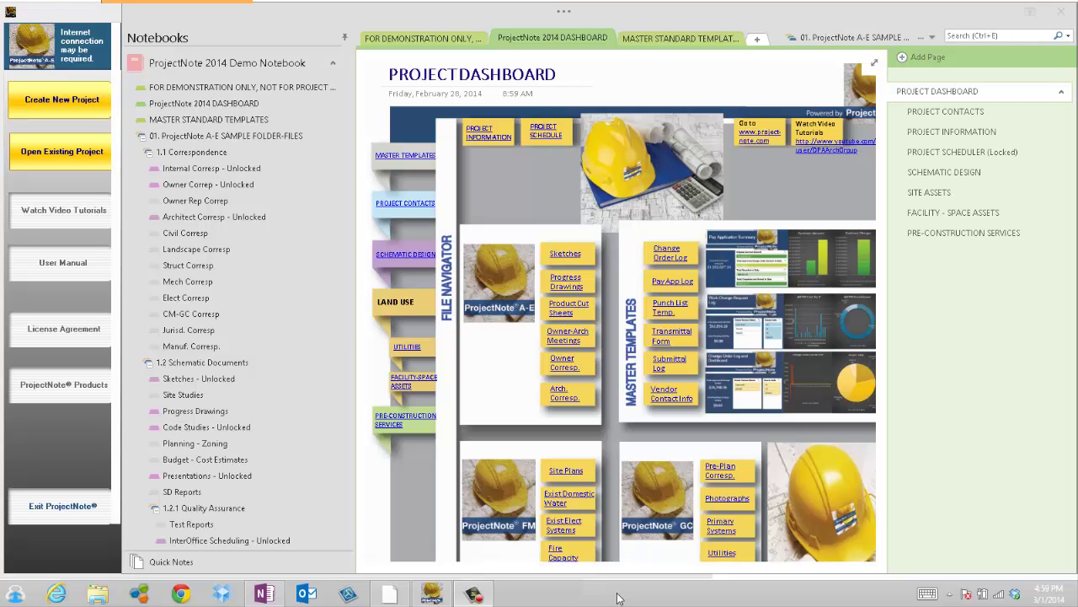